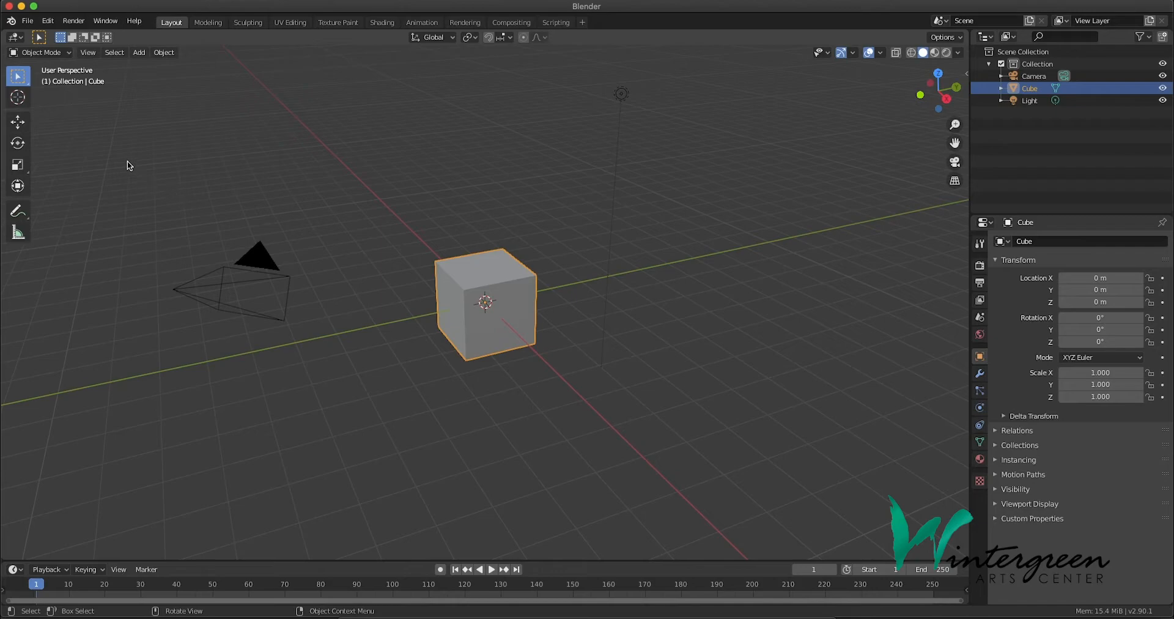
- Move the default cube straight up along the Z axis by about 3.59 m, leaving nothing selected
click(22, 126)
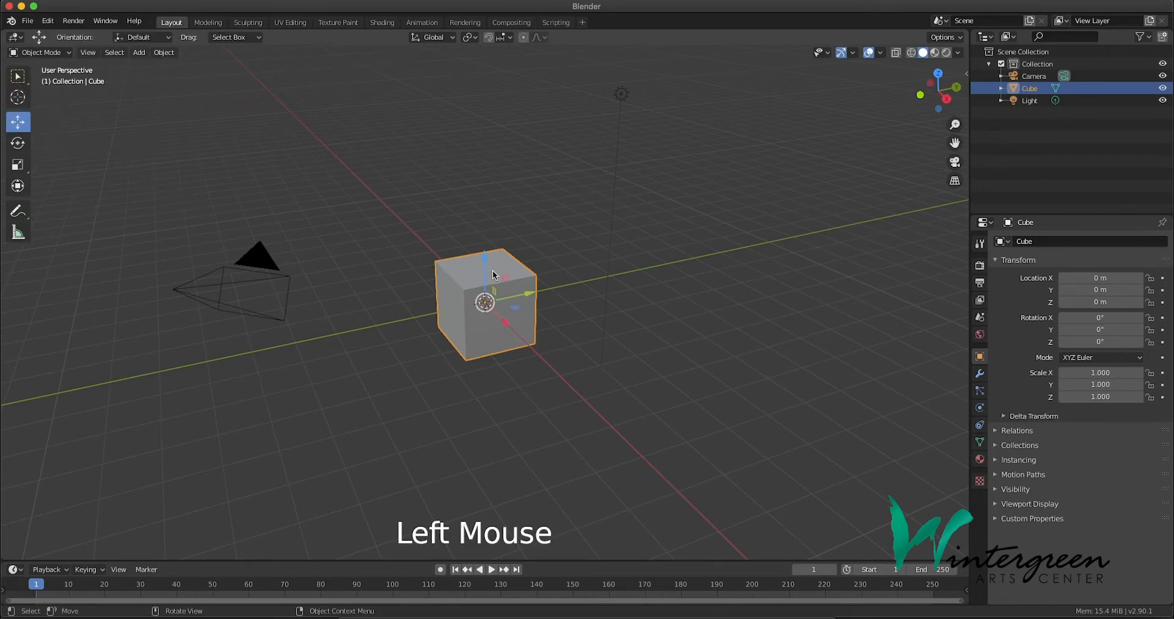
drag(484, 260, 486, 124)
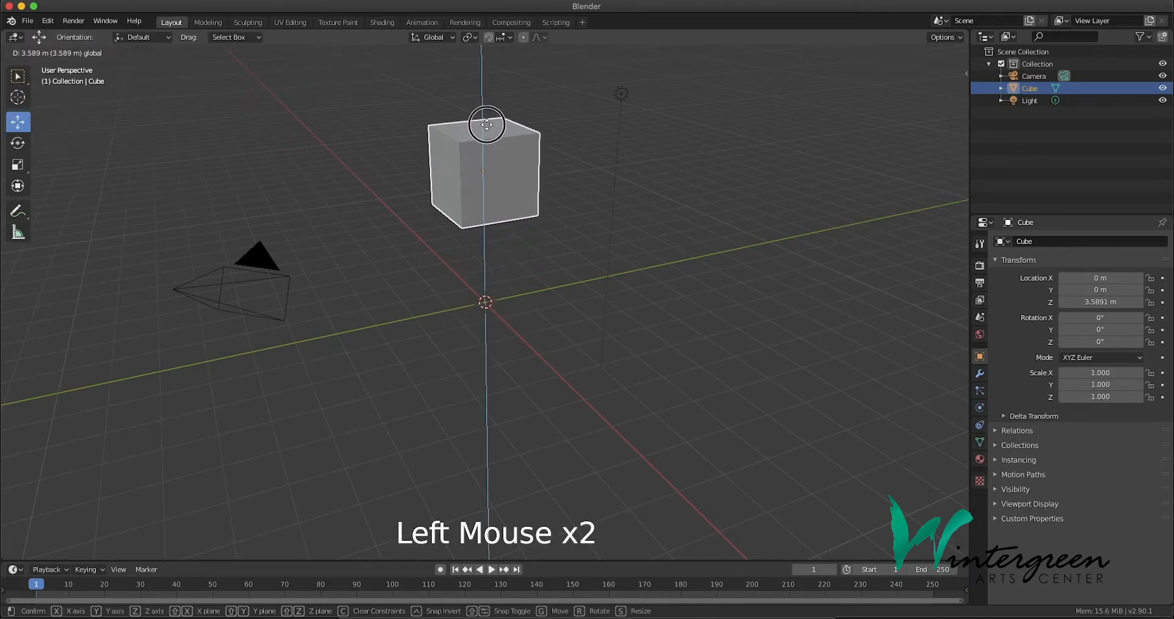
click(346, 201)
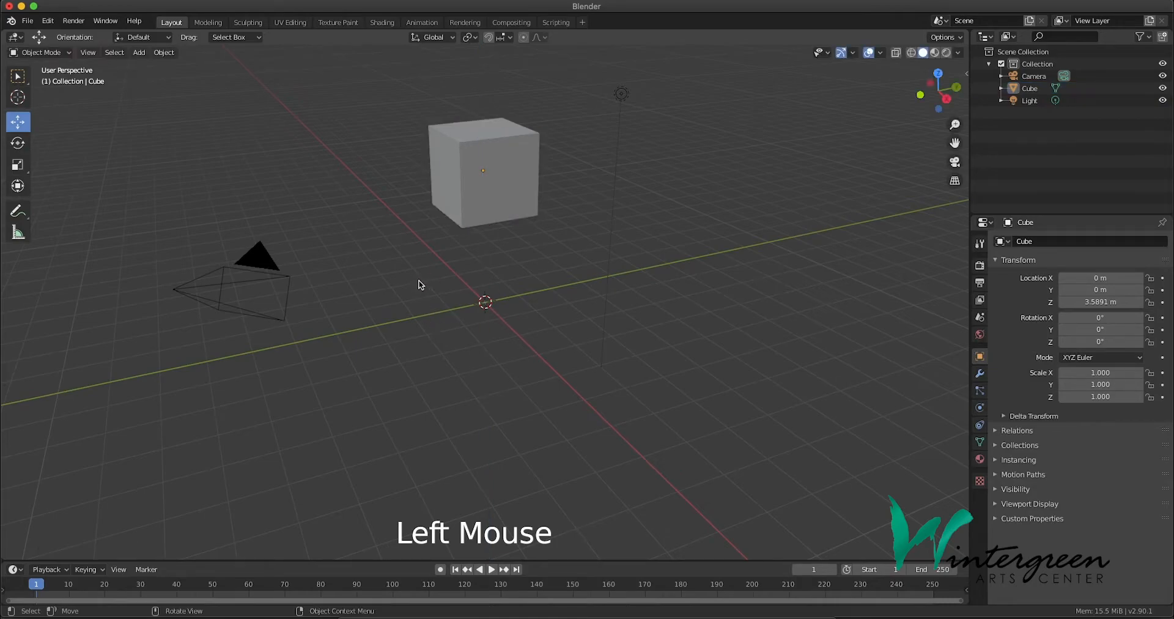
- Add a mesh plane at the world origin and scale it uniformly to about 7.09 as a floor
click(140, 53)
mouse_move(146, 66)
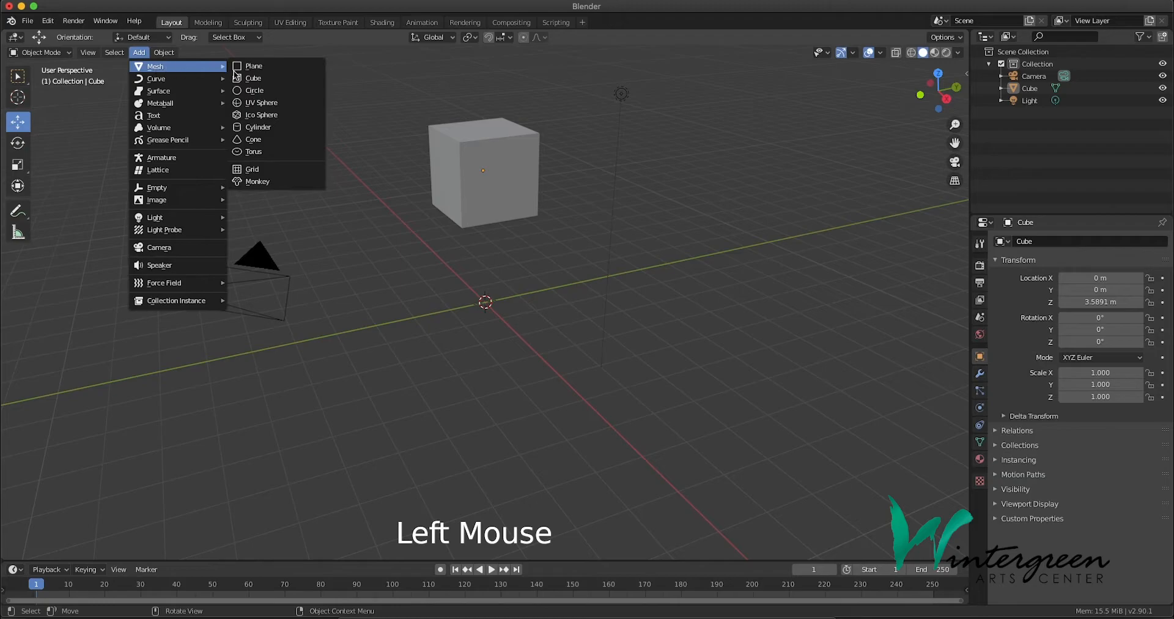
click(264, 73)
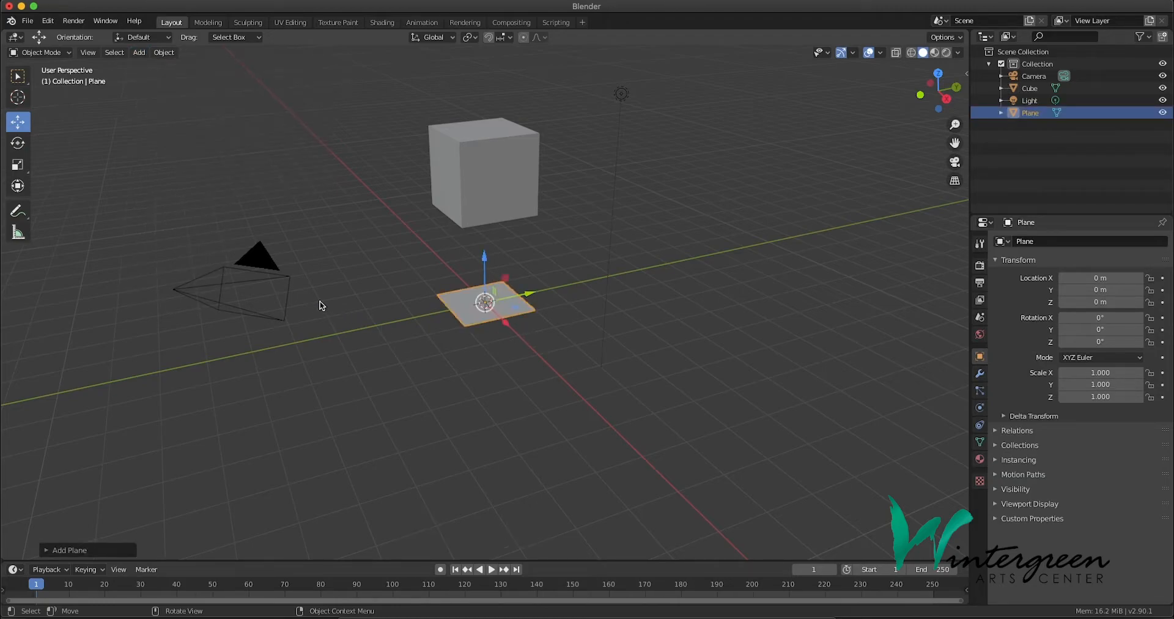
click(22, 167)
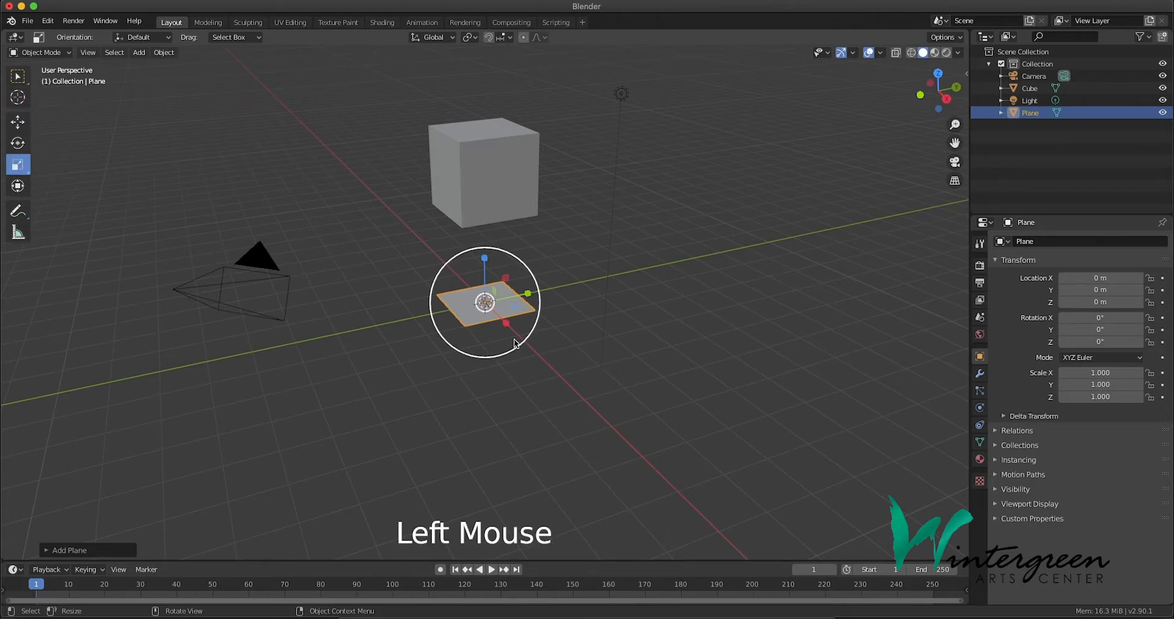
drag(522, 341, 821, 553)
- Give the raised cube Rigid Body physics of the Active type
middle_drag(453, 387, 487, 236)
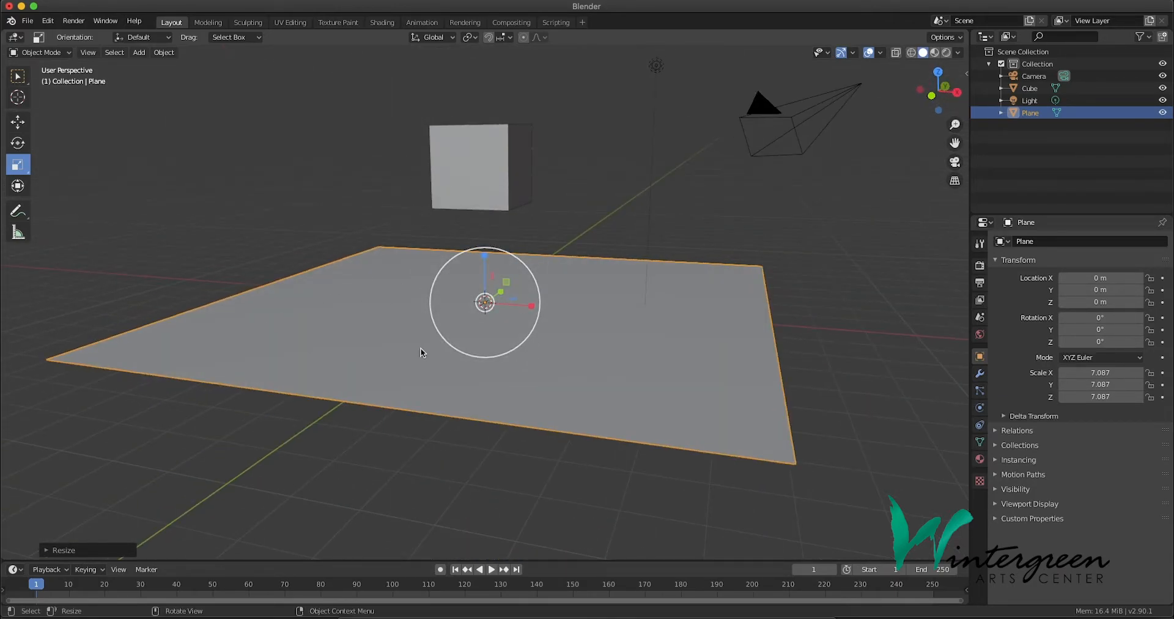
mouse_move(651, 325)
middle_down()
mouse_move(636, 320)
mouse_move(605, 346)
mouse_move(636, 320)
middle_up()
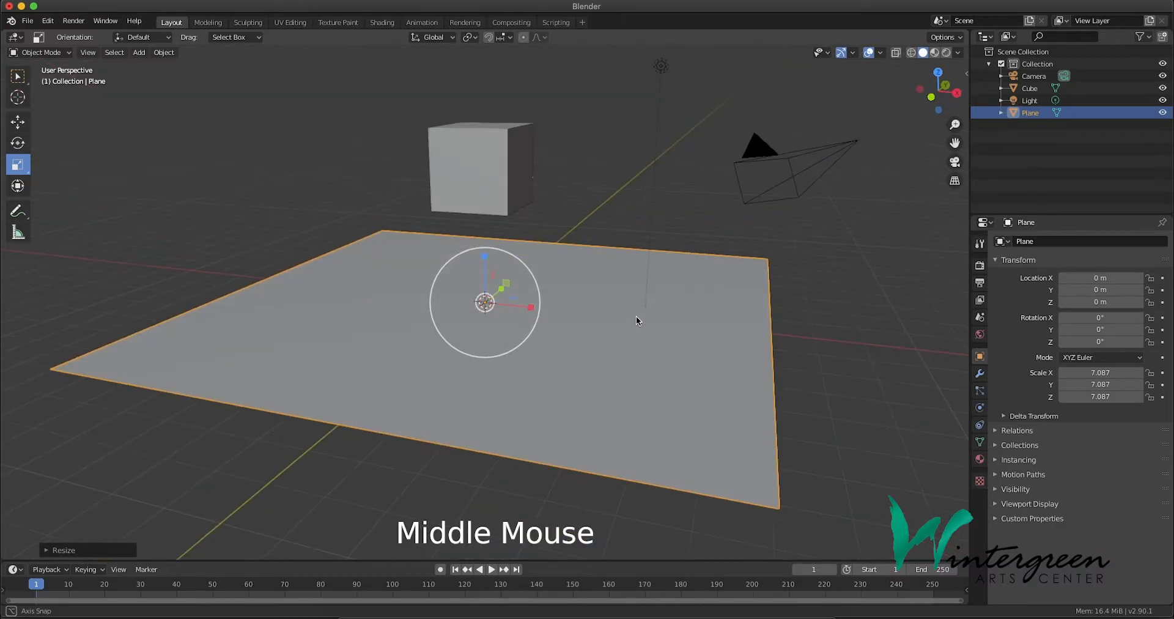
click(493, 157)
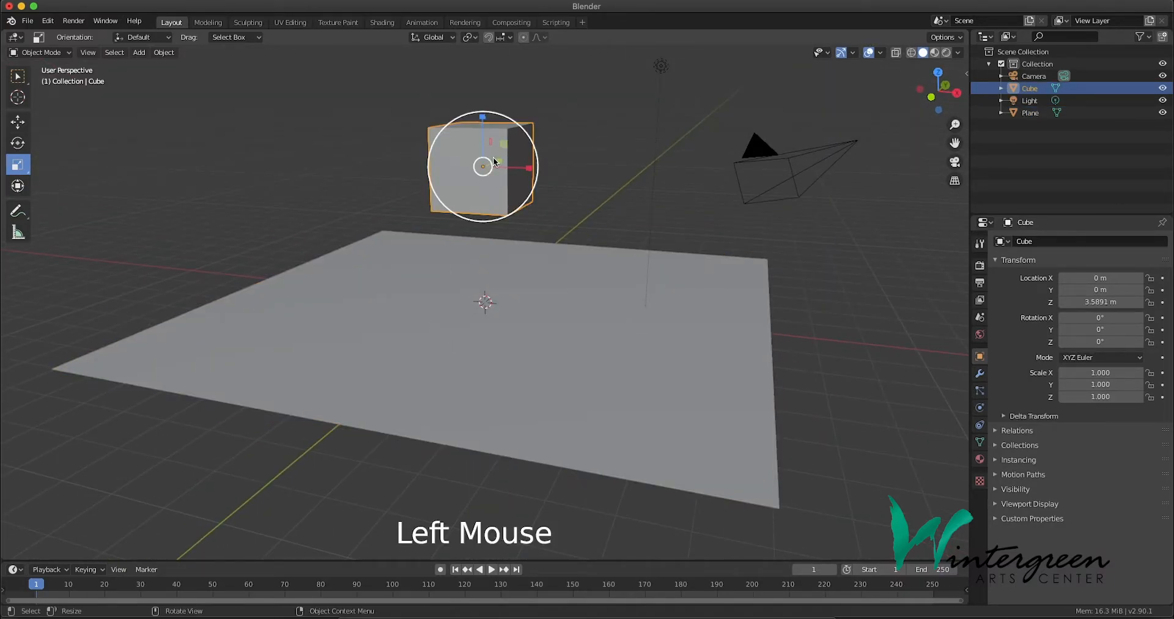
click(979, 407)
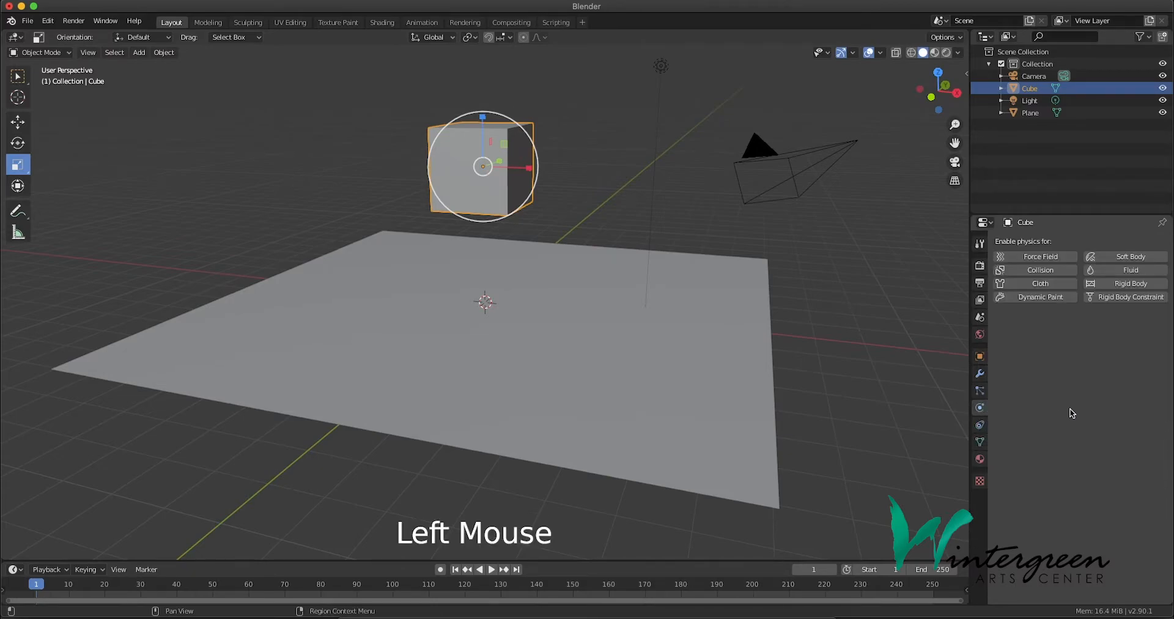
click(1132, 288)
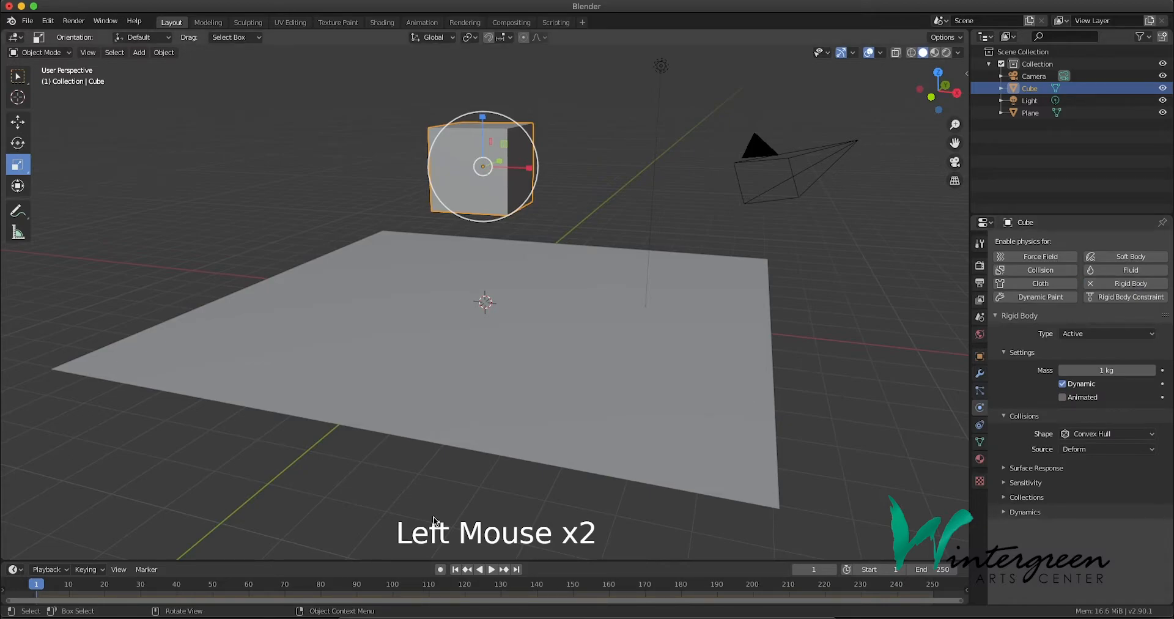
- Play the animation to test how the rigid body cube falls, and return to frame 1
click(492, 569)
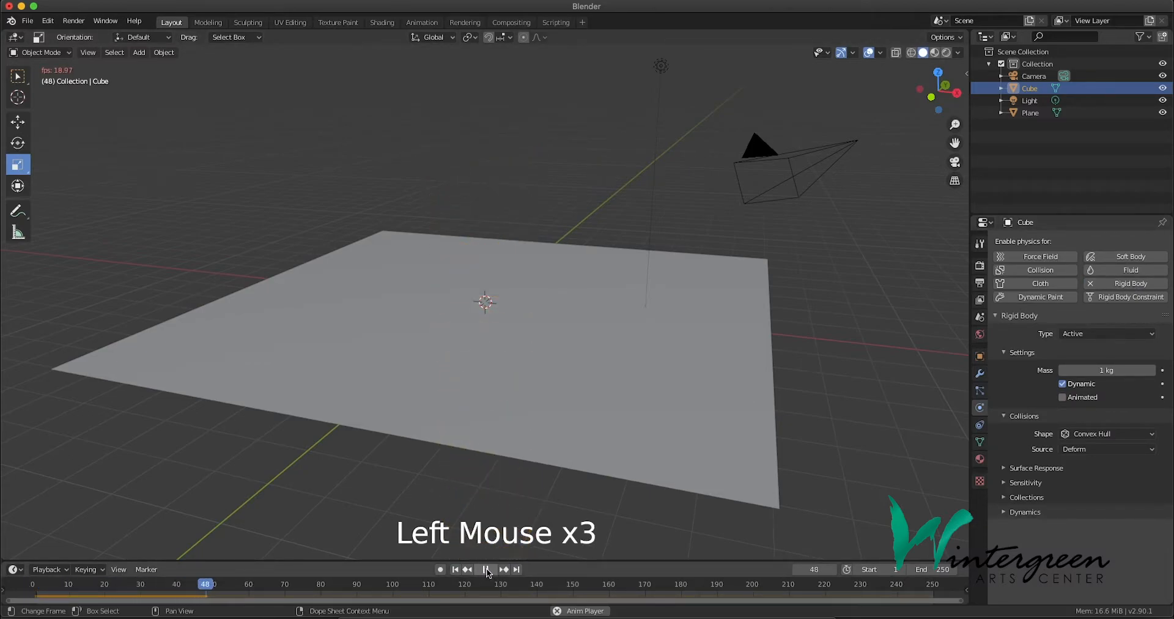
click(485, 568)
click(455, 569)
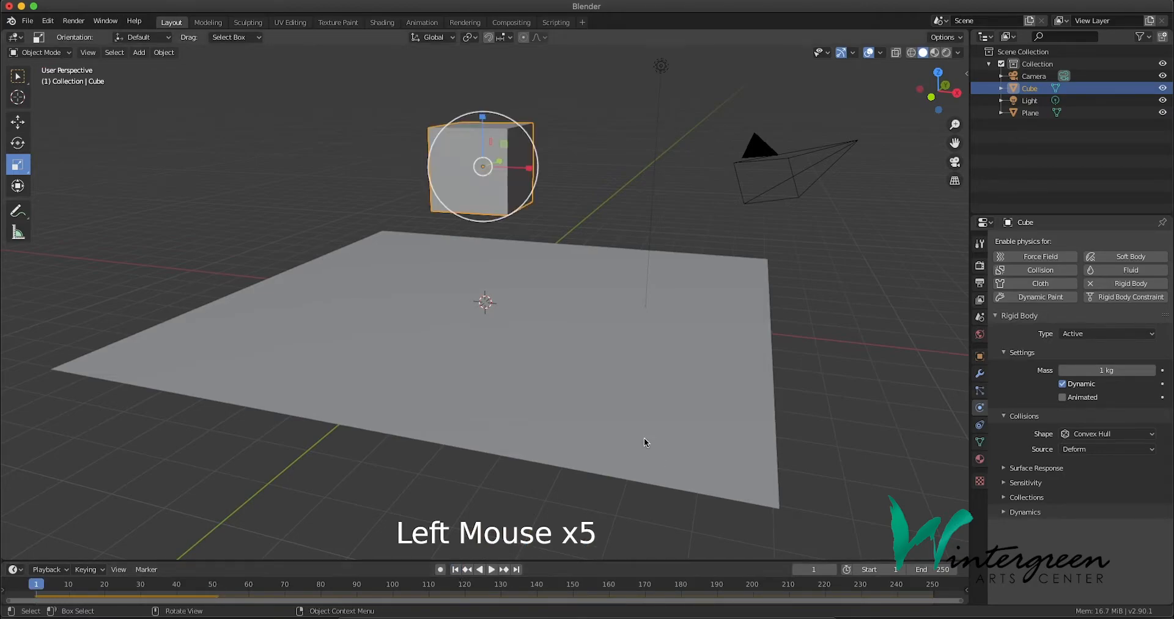
- Add Rigid Body physics to the plane and set its type to Passive
click(629, 401)
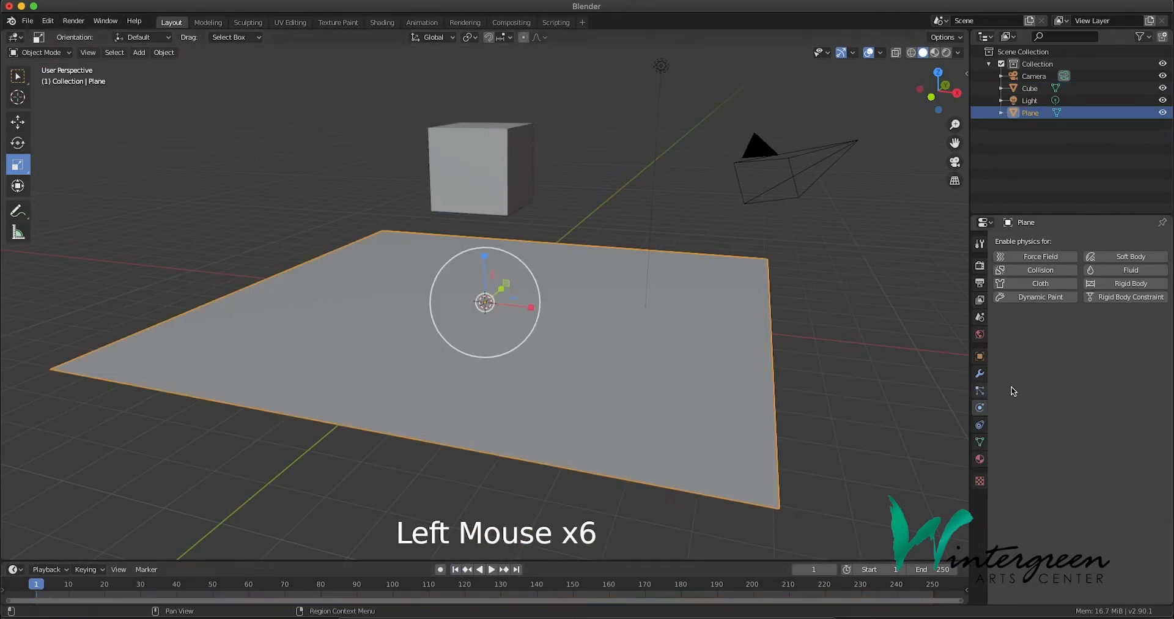
click(1140, 287)
drag(1090, 338, 1088, 357)
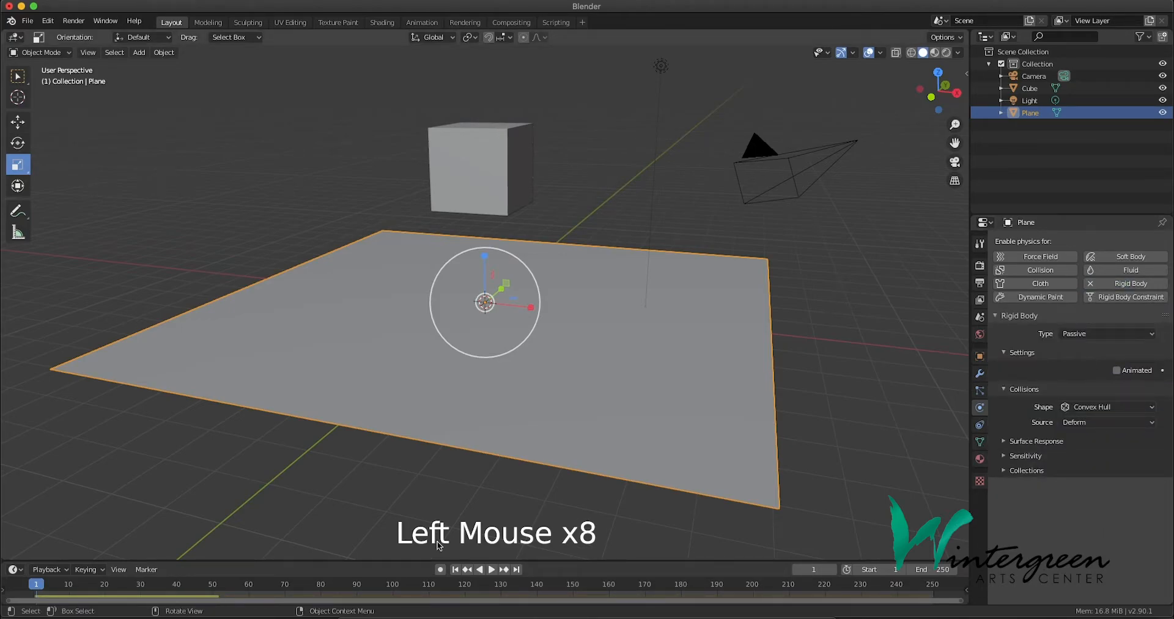
- Play the simulation to check the cube's collision with the passive plane, and rewind to the first frame
click(490, 569)
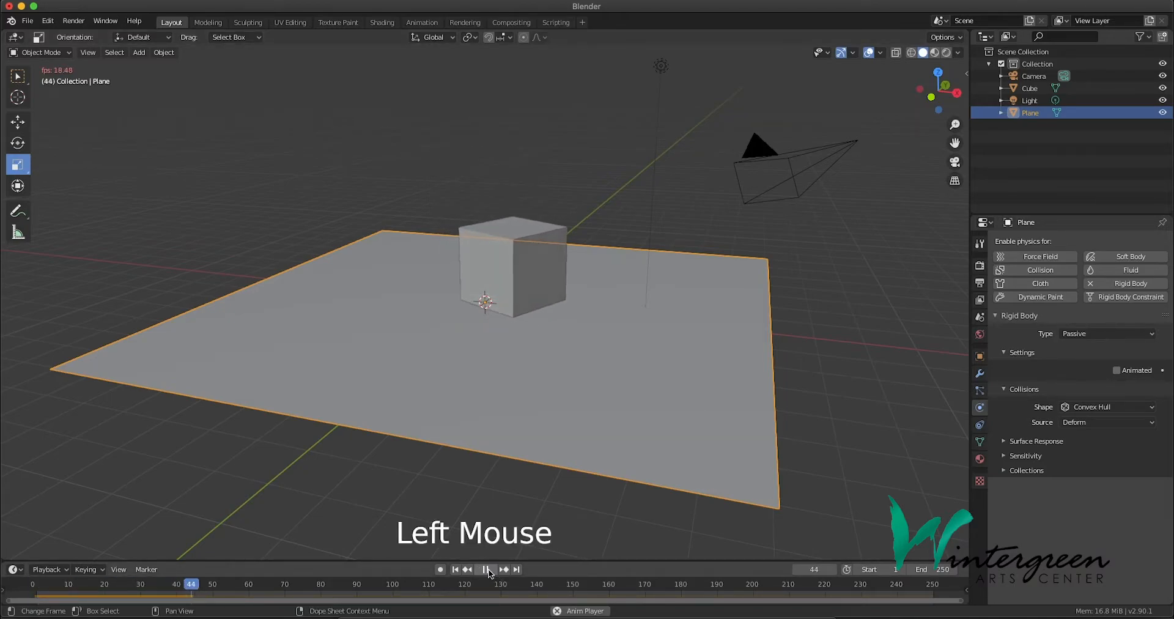
click(487, 569)
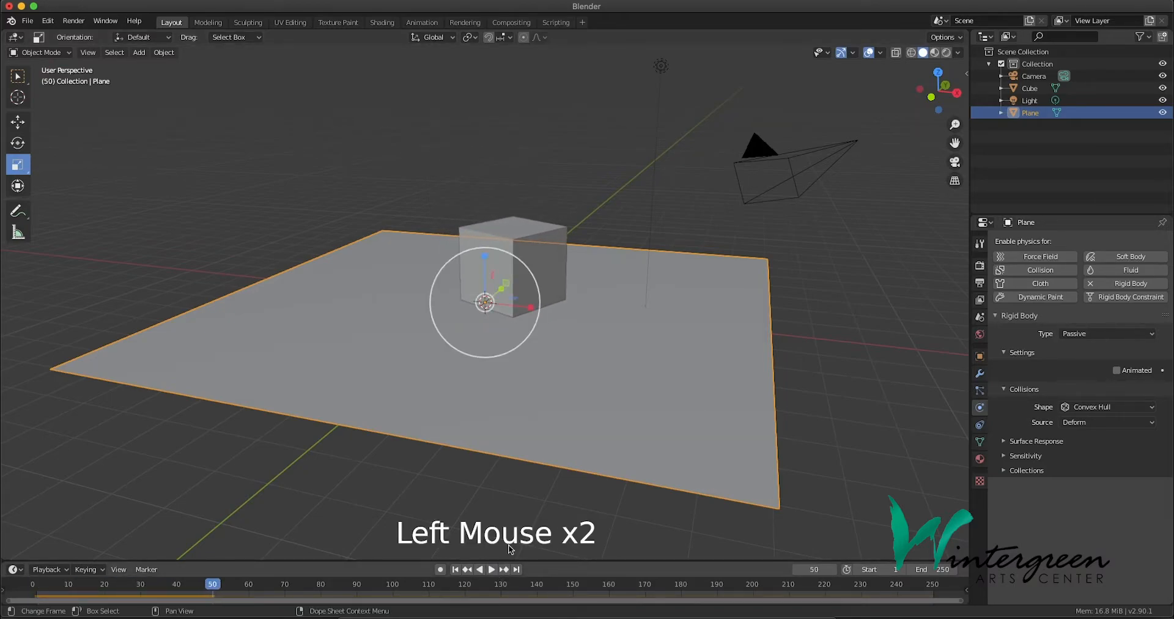
click(454, 569)
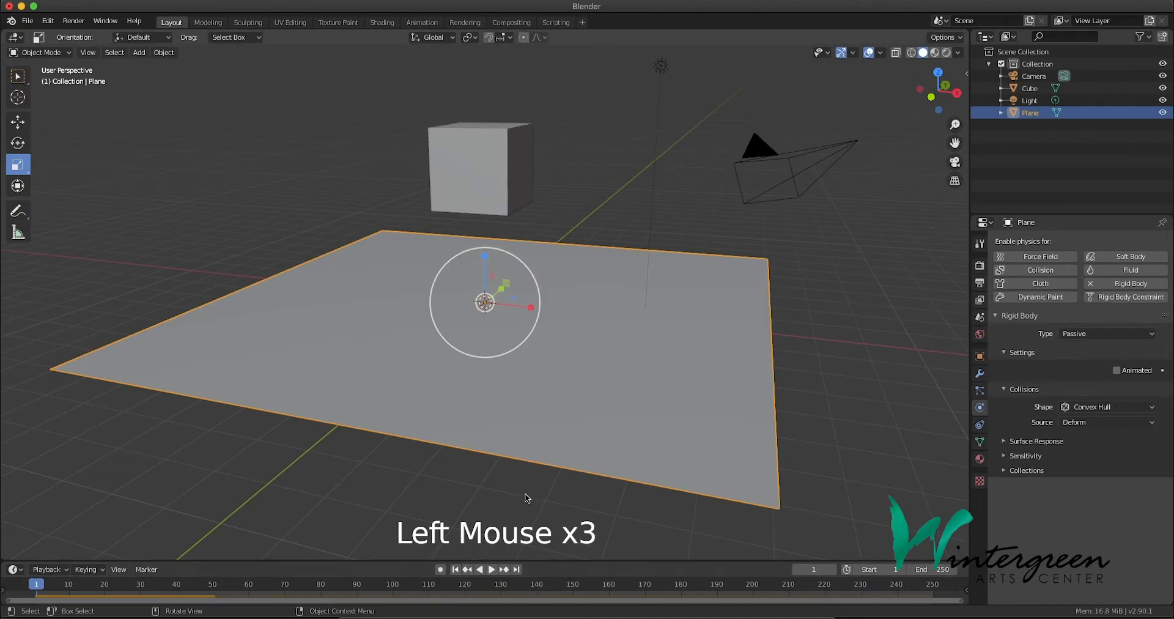
- Select the cube and look up the Cell Fracture add-on in the preferences by searching for "cell"
click(482, 167)
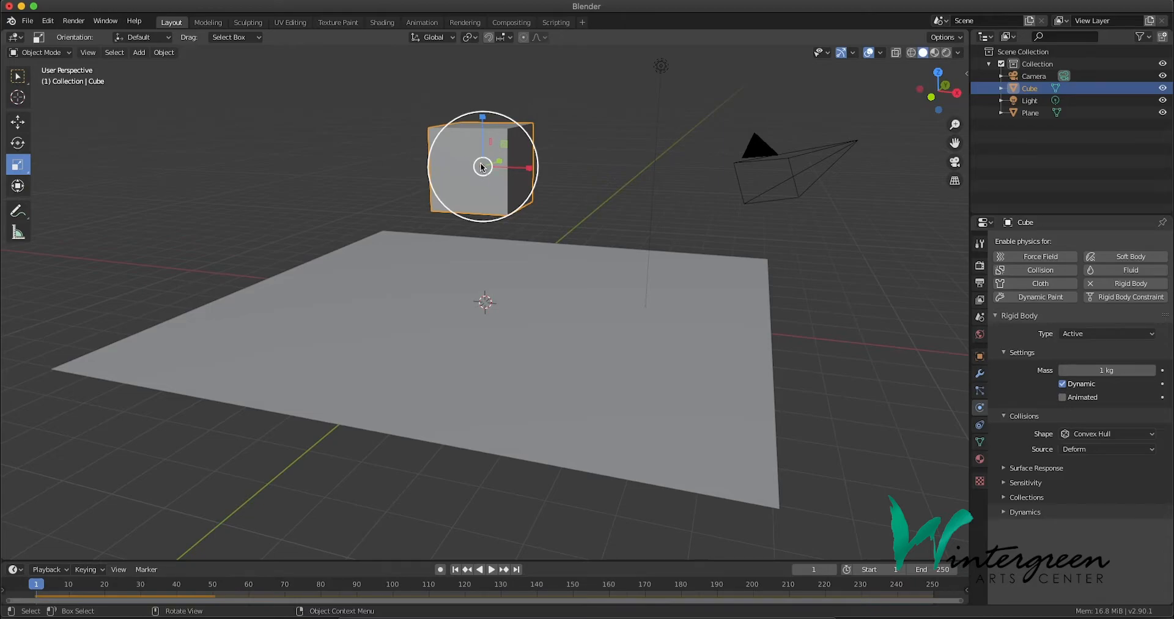
click(51, 23)
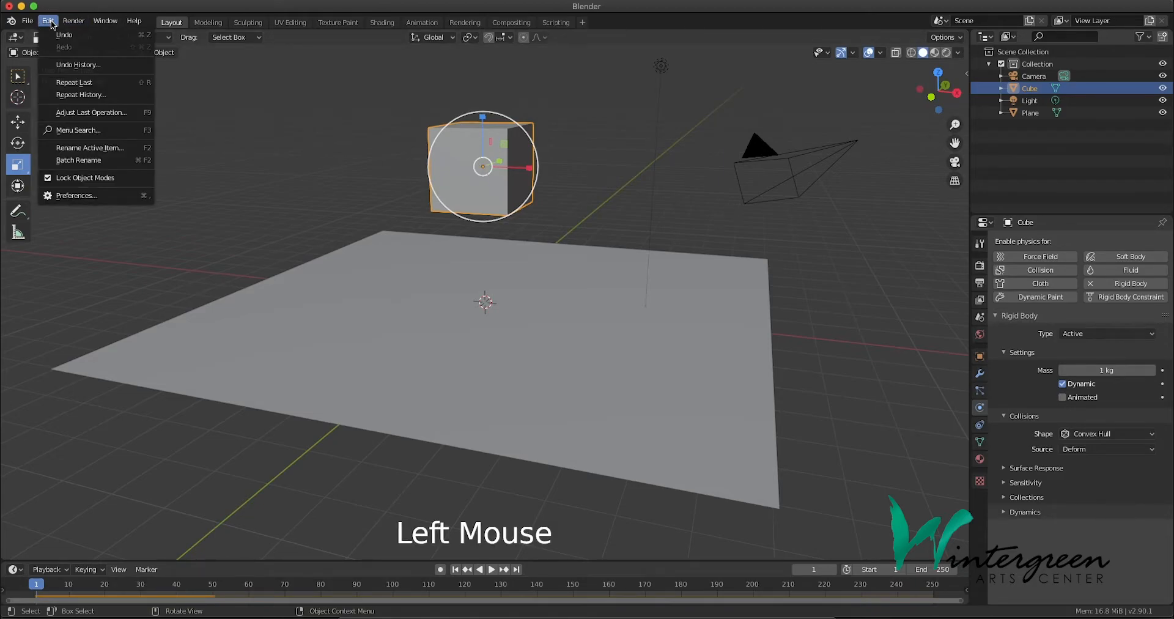
click(96, 197)
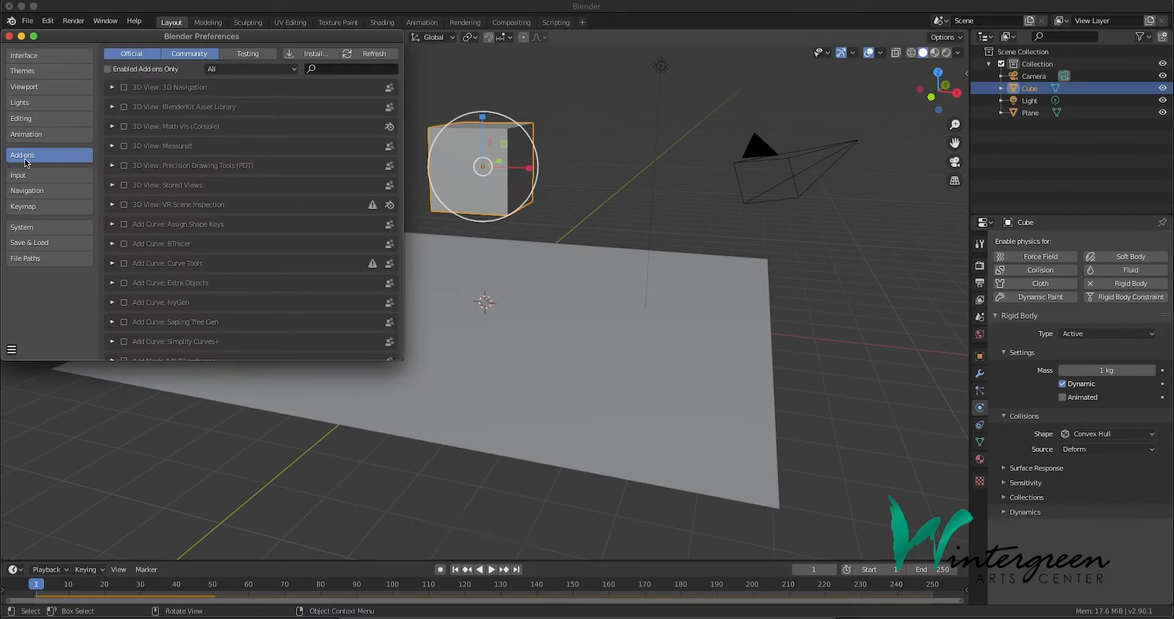
click(330, 70)
text(cell)
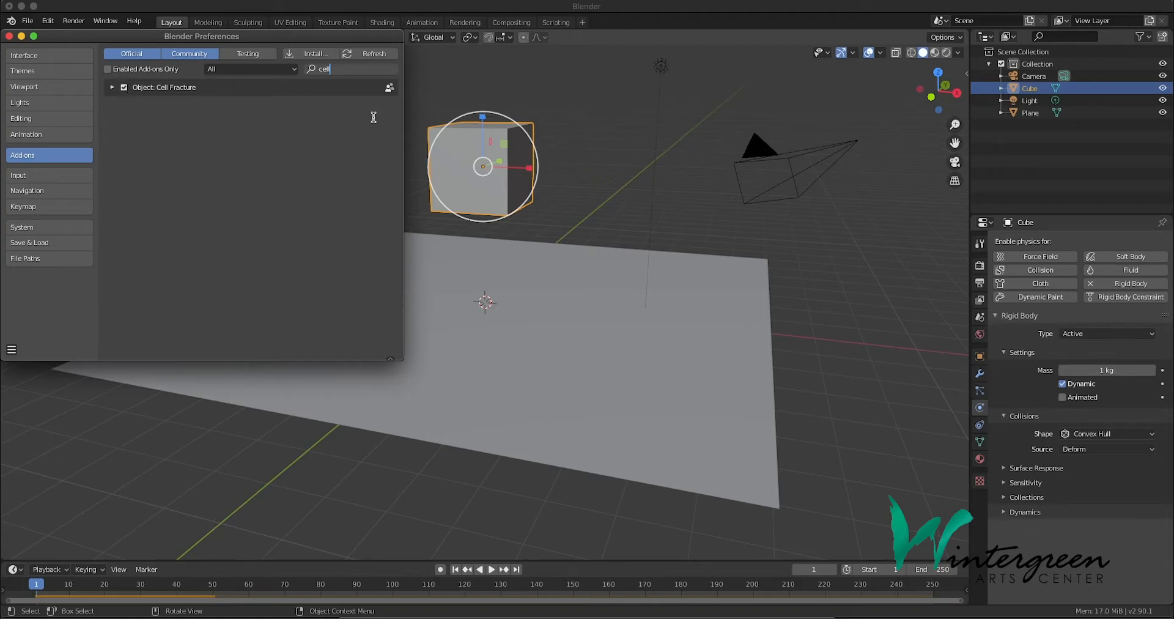
click(9, 37)
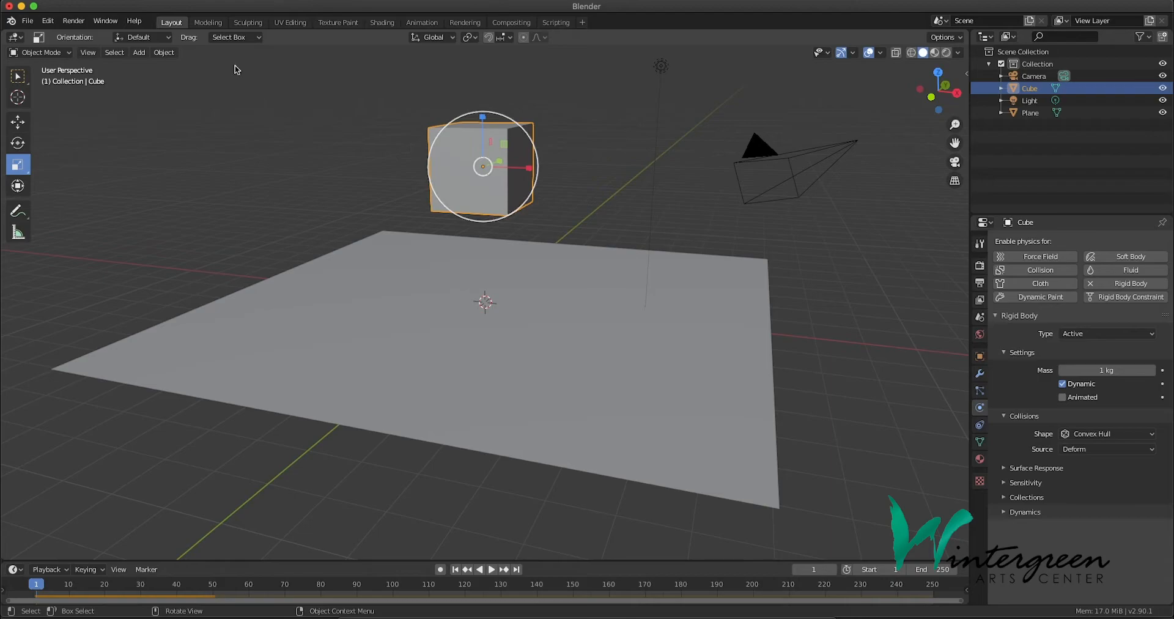
- Run Cell Fracture on the cube with the default settings, placing the pieces in a collection named "break"
click(165, 52)
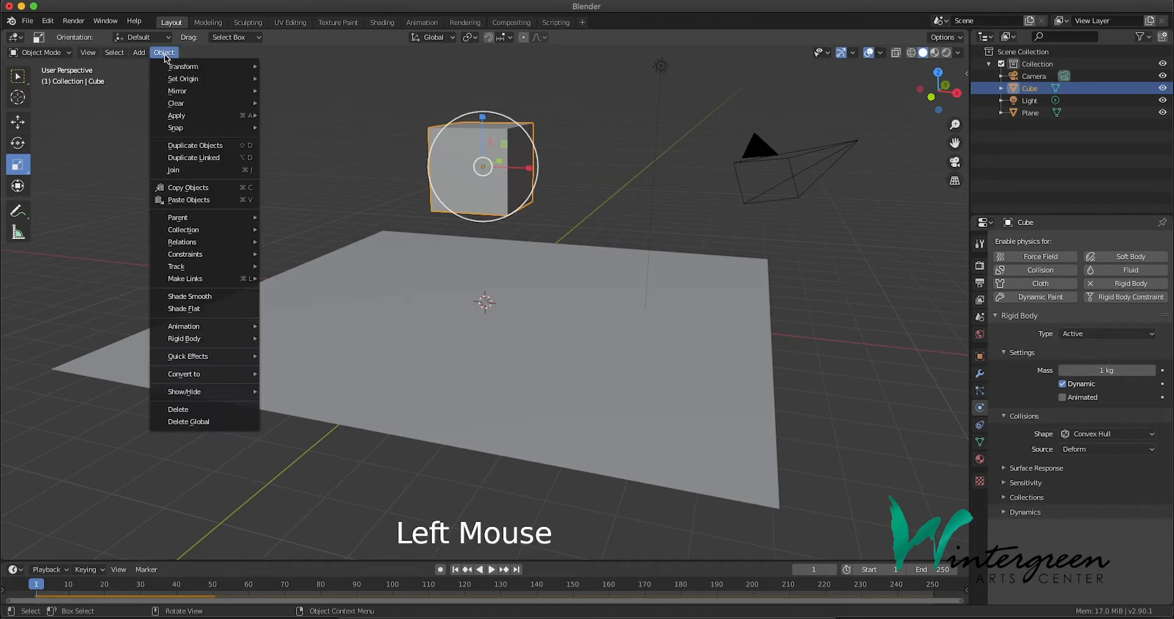
mouse_move(223, 360)
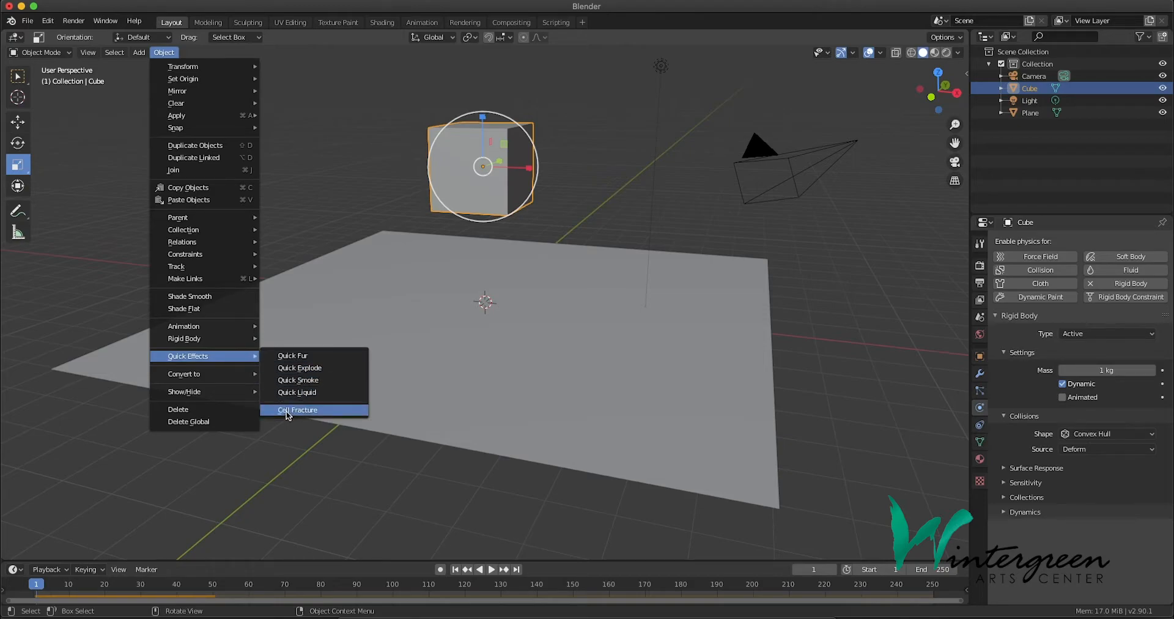
click(333, 411)
drag(328, 262, 271, 84)
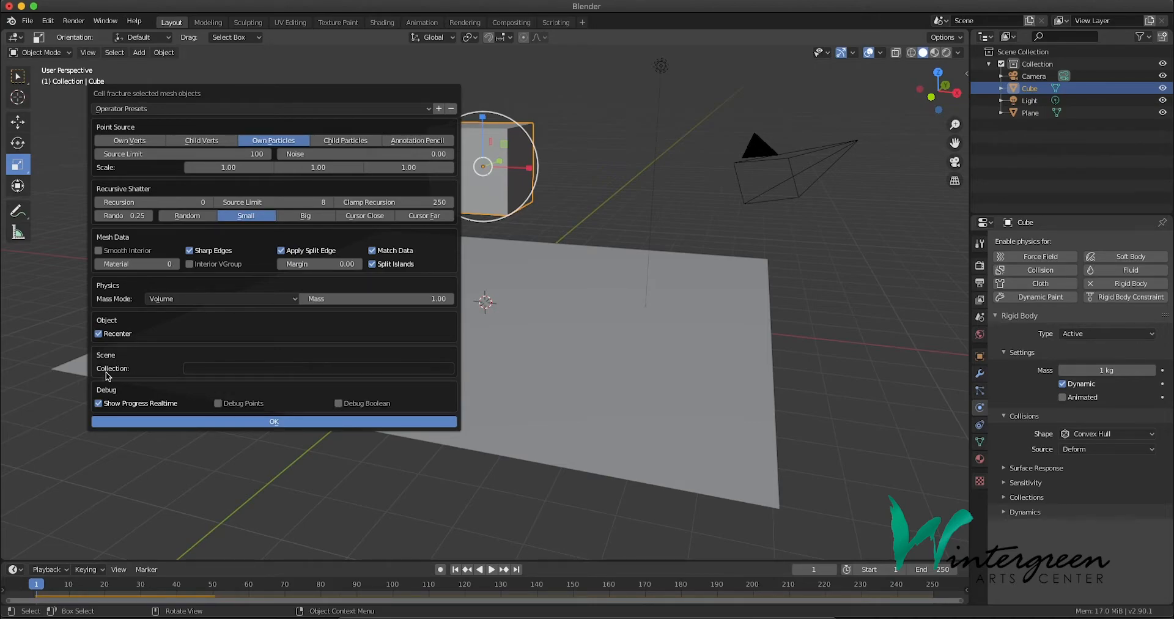
click(208, 369)
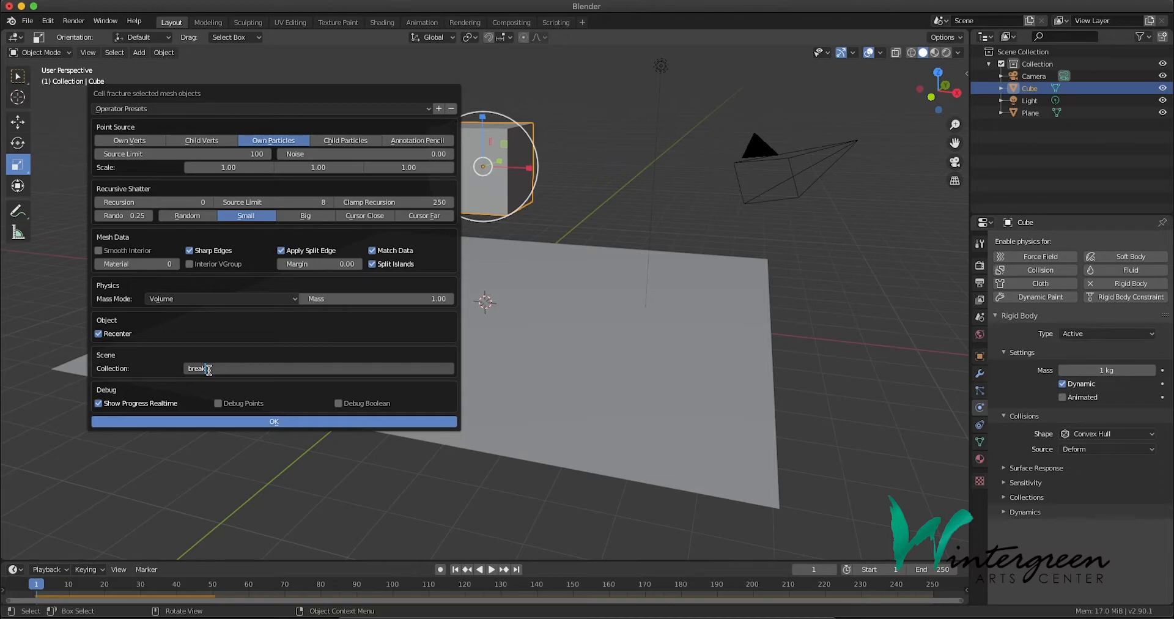
click(269, 421)
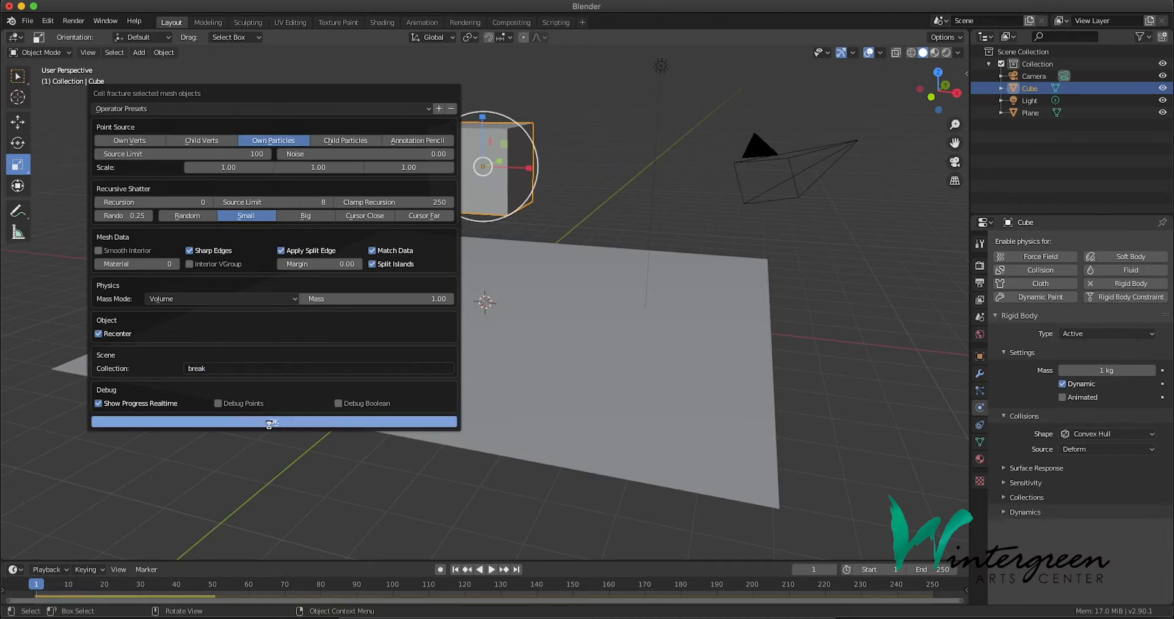
- Look through the "break" collection's pieces, collapse it in the outliner, and hide the original Cube in the viewport
middle_drag(405, 233, 408, 257)
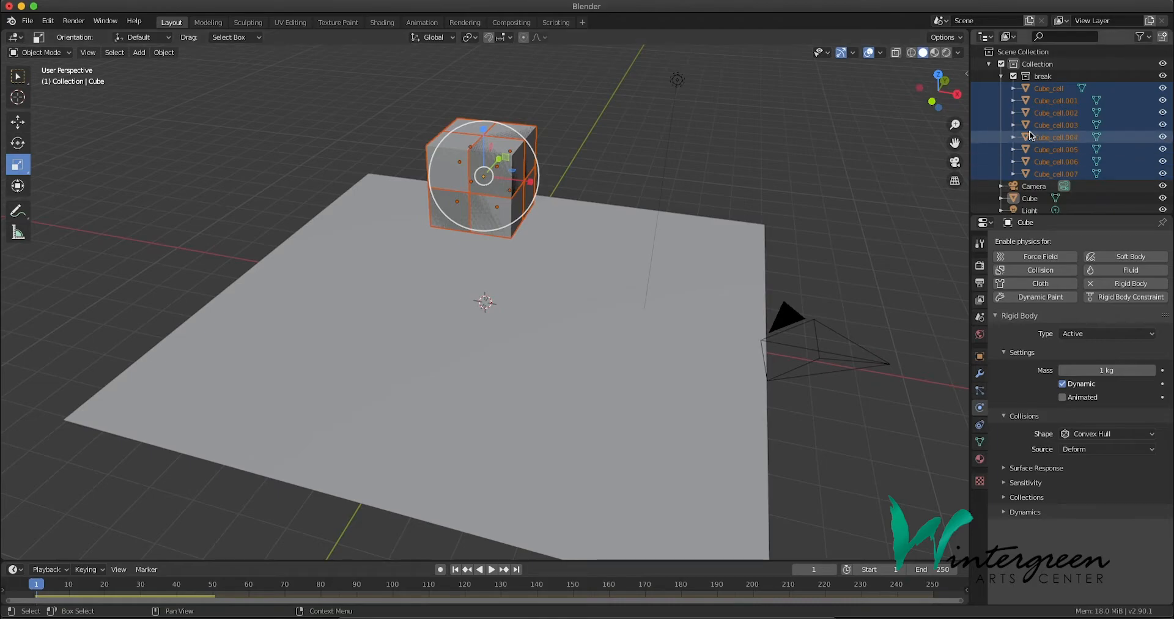
click(1001, 77)
double_click(1002, 76)
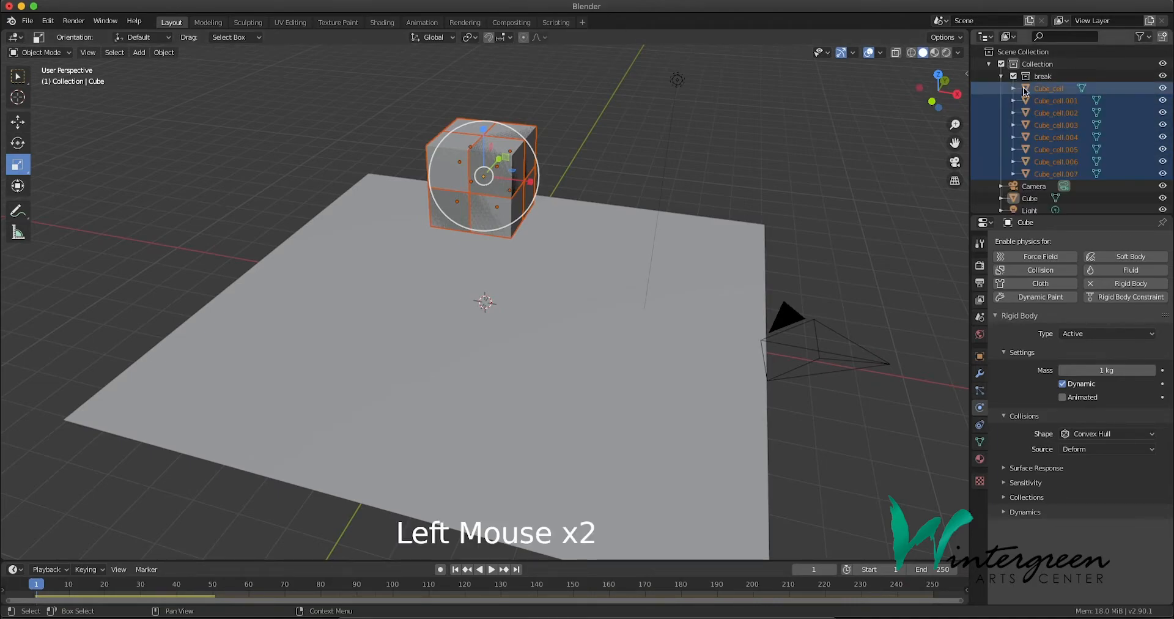
click(1001, 78)
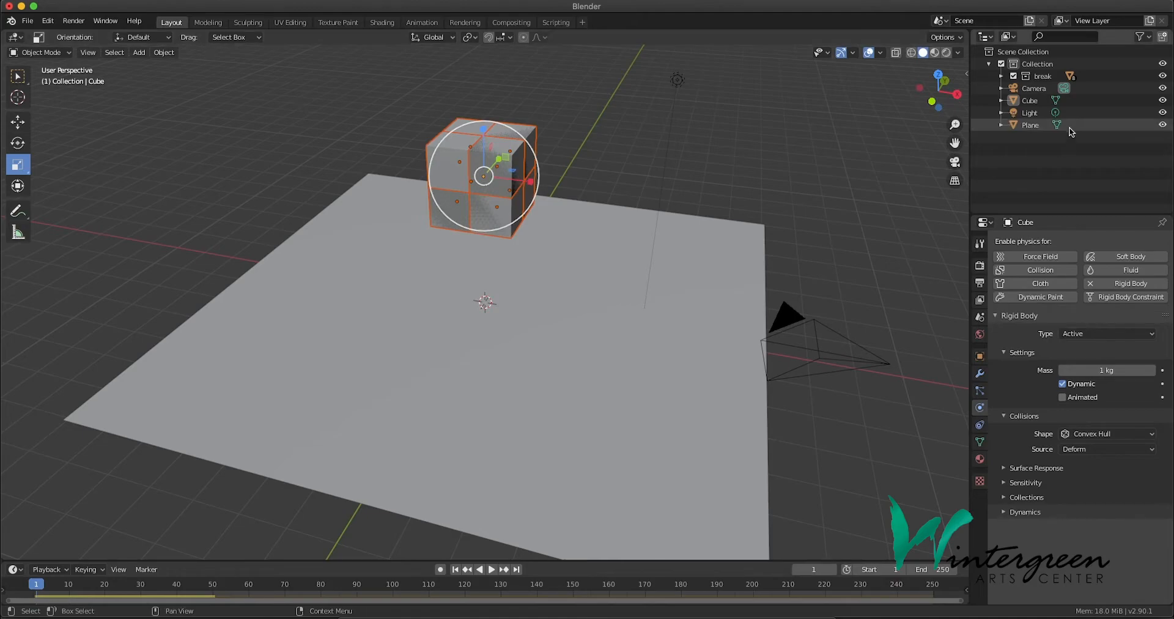
click(1162, 100)
- Play the animation to test the fractured cube pieces, stop it, and go back to frame 1
mouse_move(639, 286)
middle_down()
mouse_move(604, 248)
mouse_move(643, 274)
middle_up()
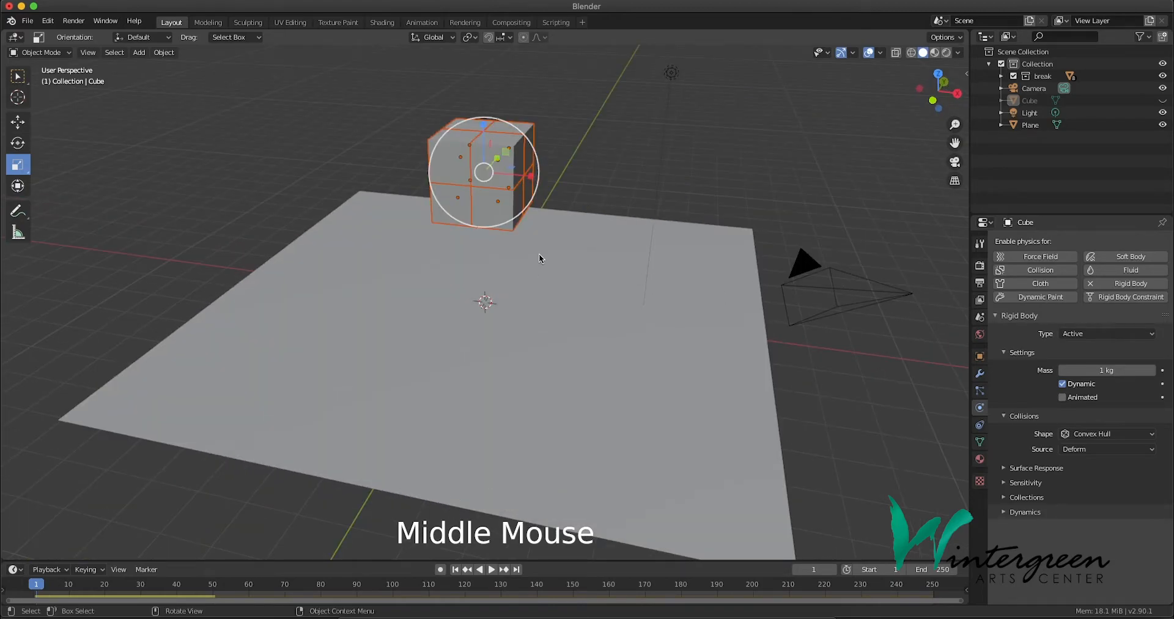
click(491, 569)
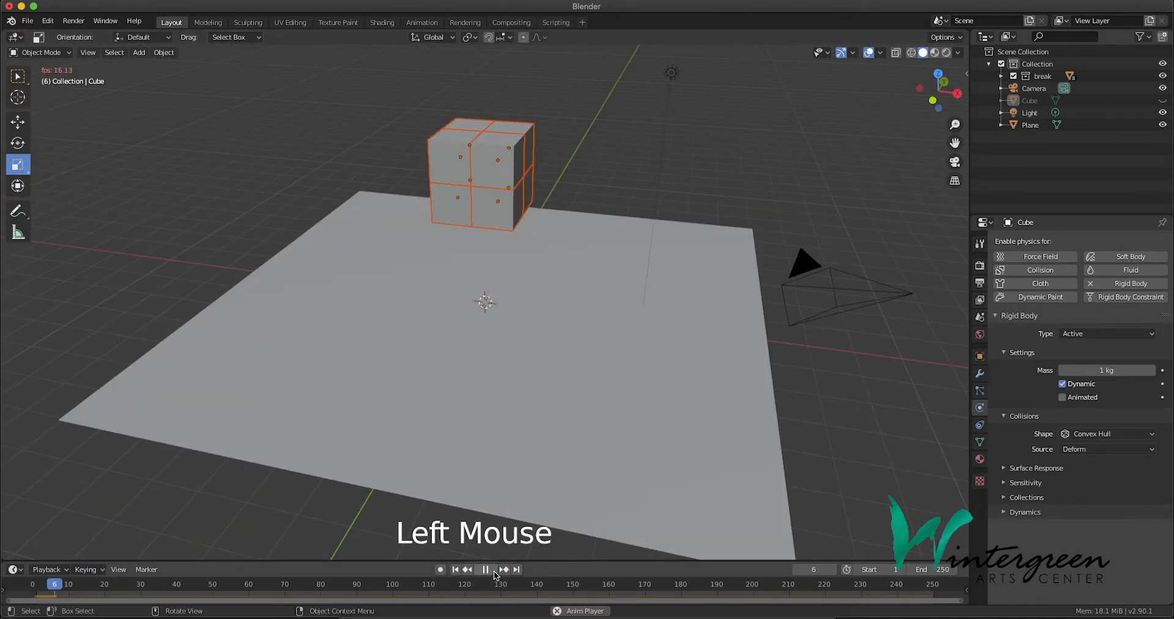
click(487, 569)
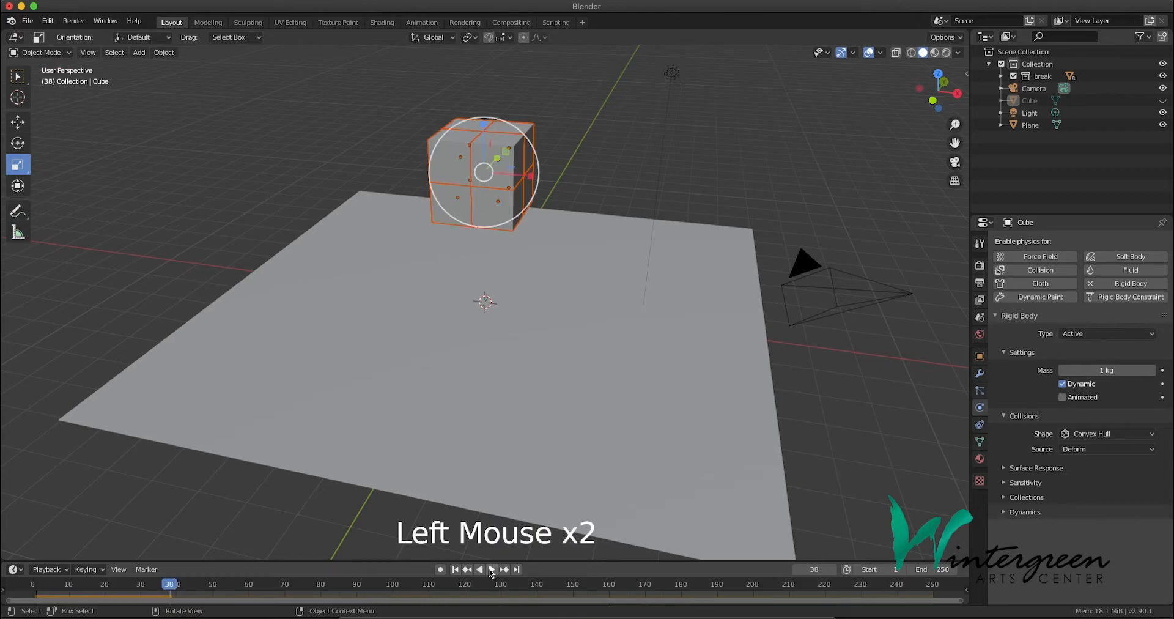
click(455, 569)
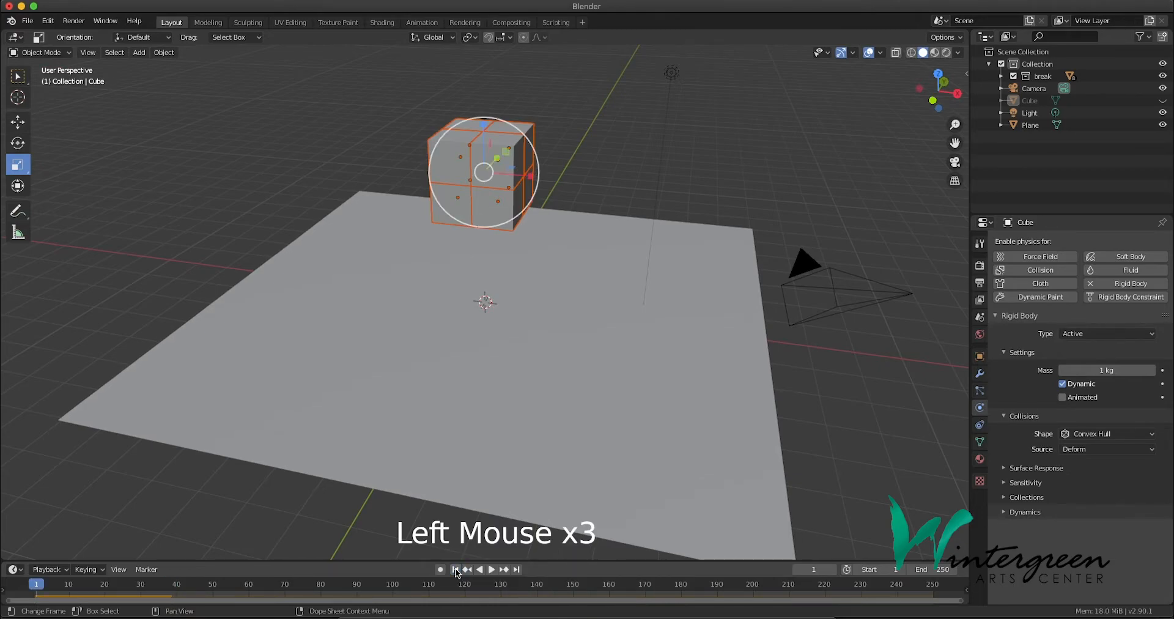
- Make one fractured cube piece an active rigid body, and copy its rigid body settings to all pieces in the "break" collection
click(438, 215)
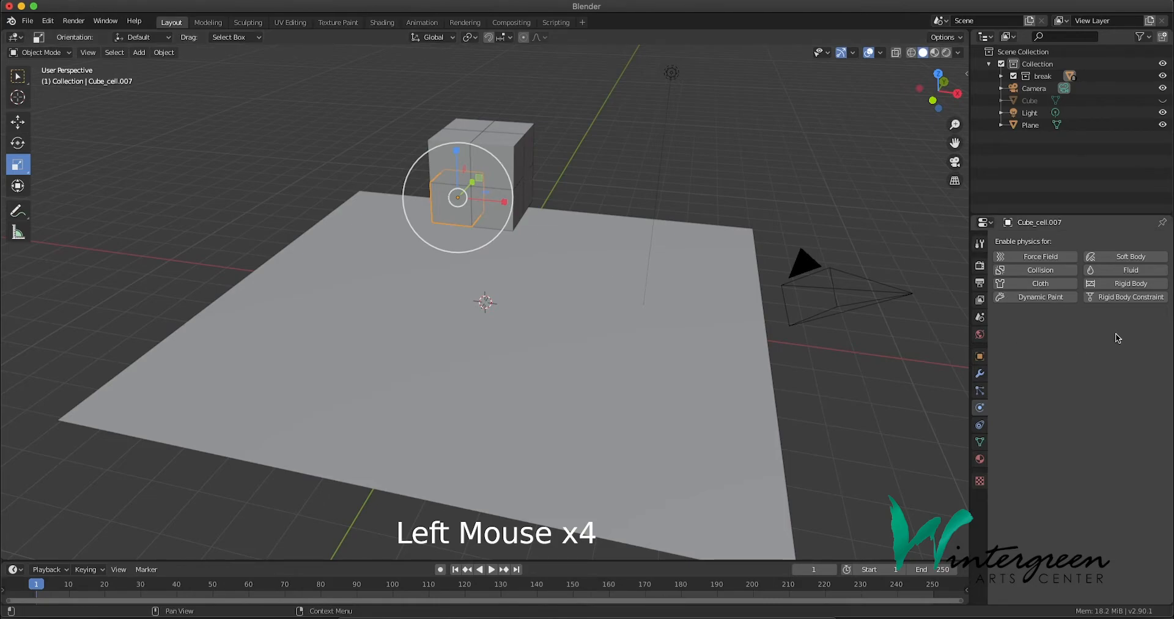
click(1131, 284)
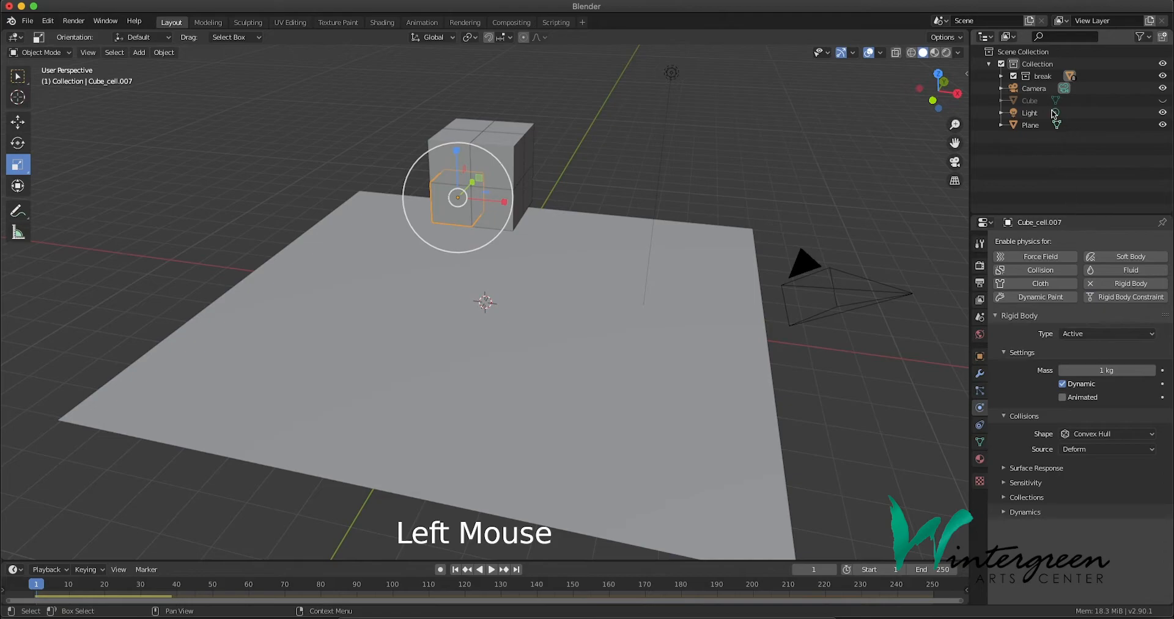
right_click(1027, 81)
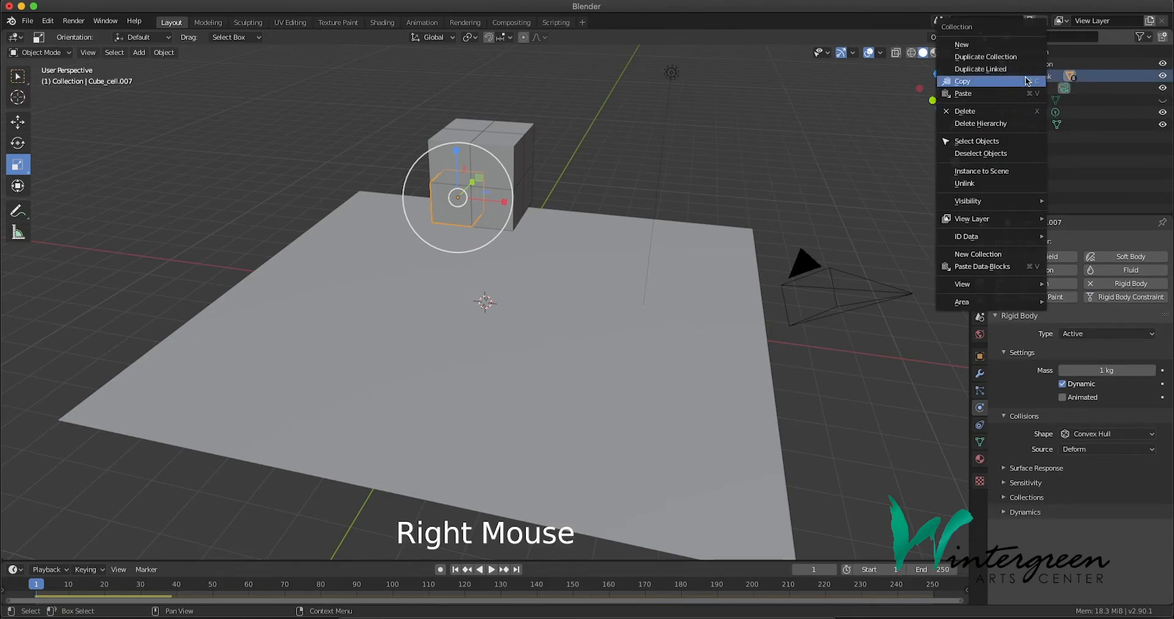
click(1016, 141)
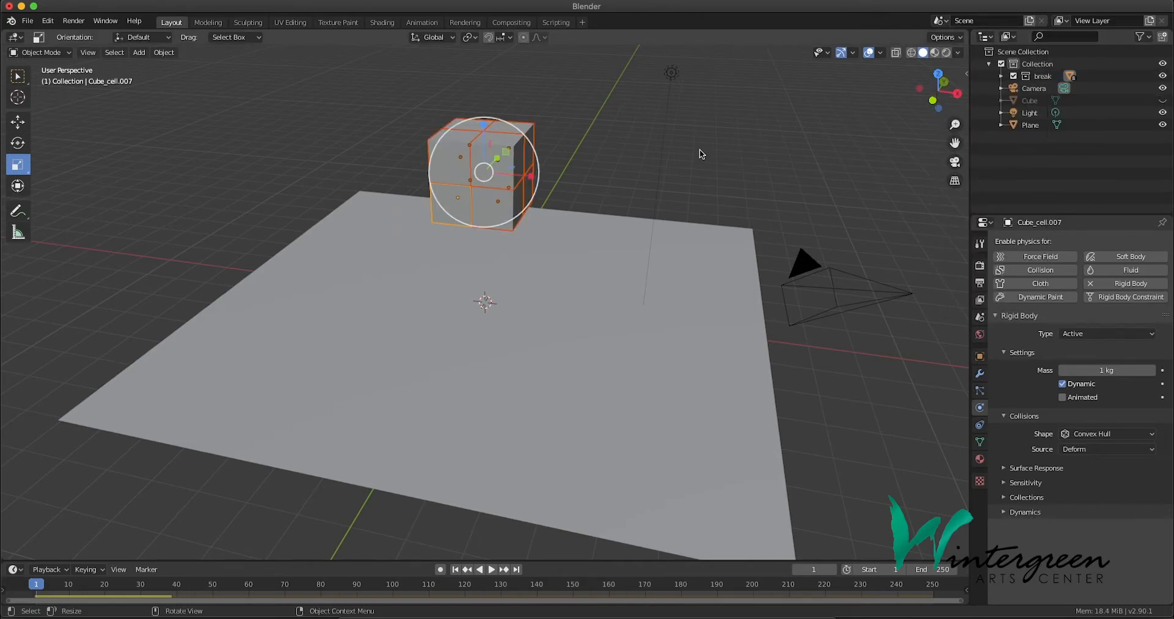
click(169, 56)
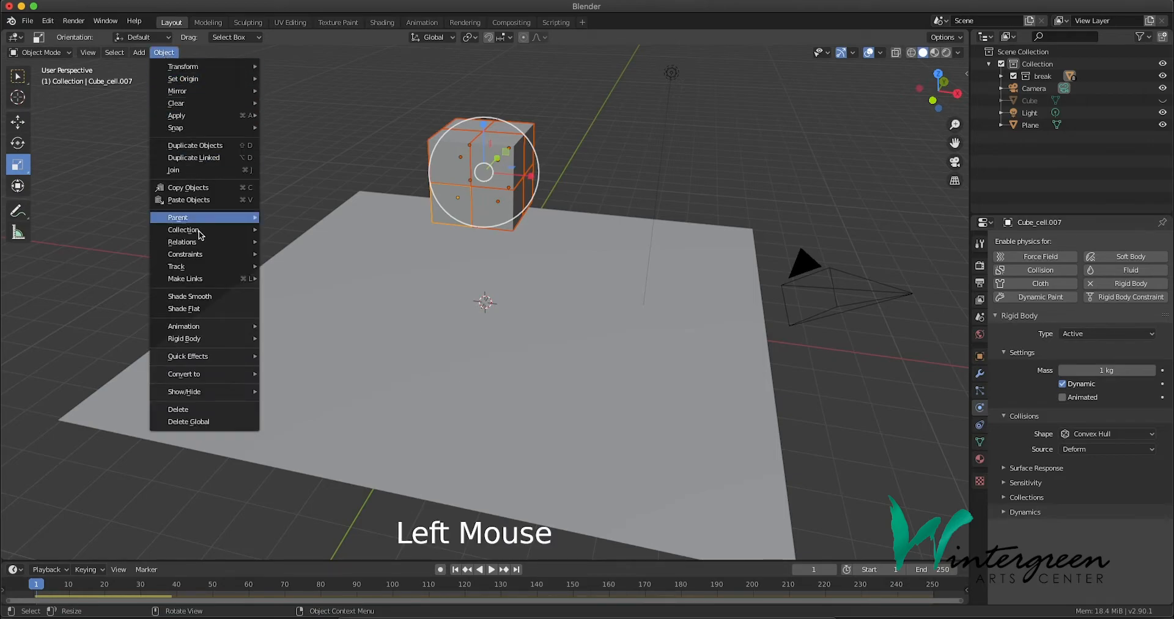
mouse_move(212, 341)
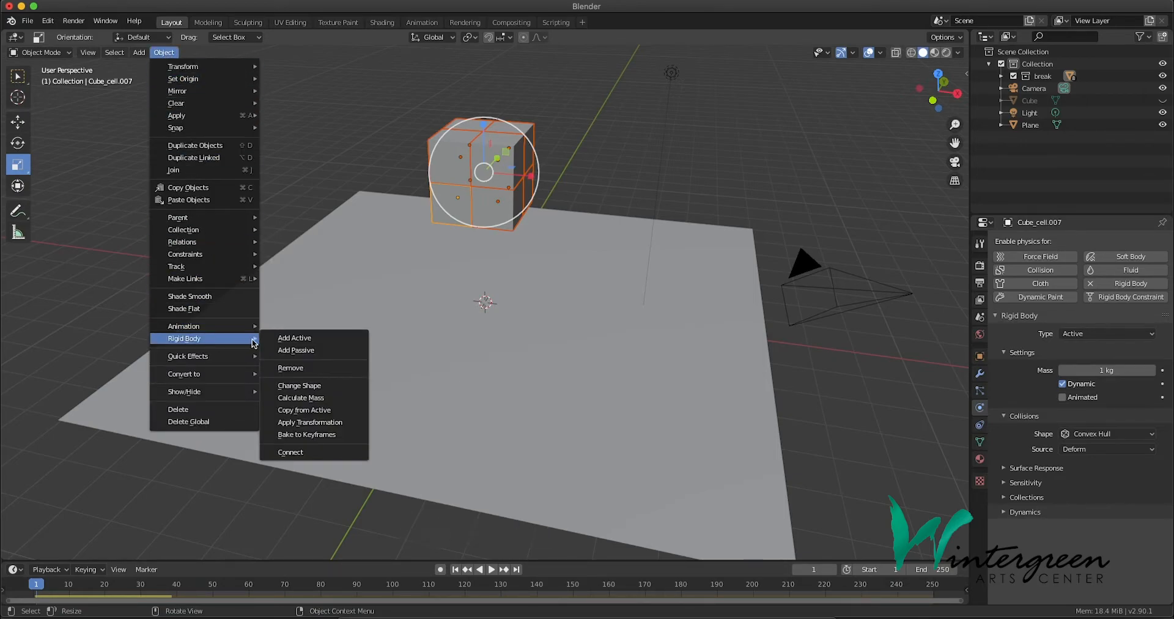
click(334, 406)
- Play the simulation to test the rigid body pieces, stop it, and go back to frame 1
middle_drag(375, 229, 448, 215)
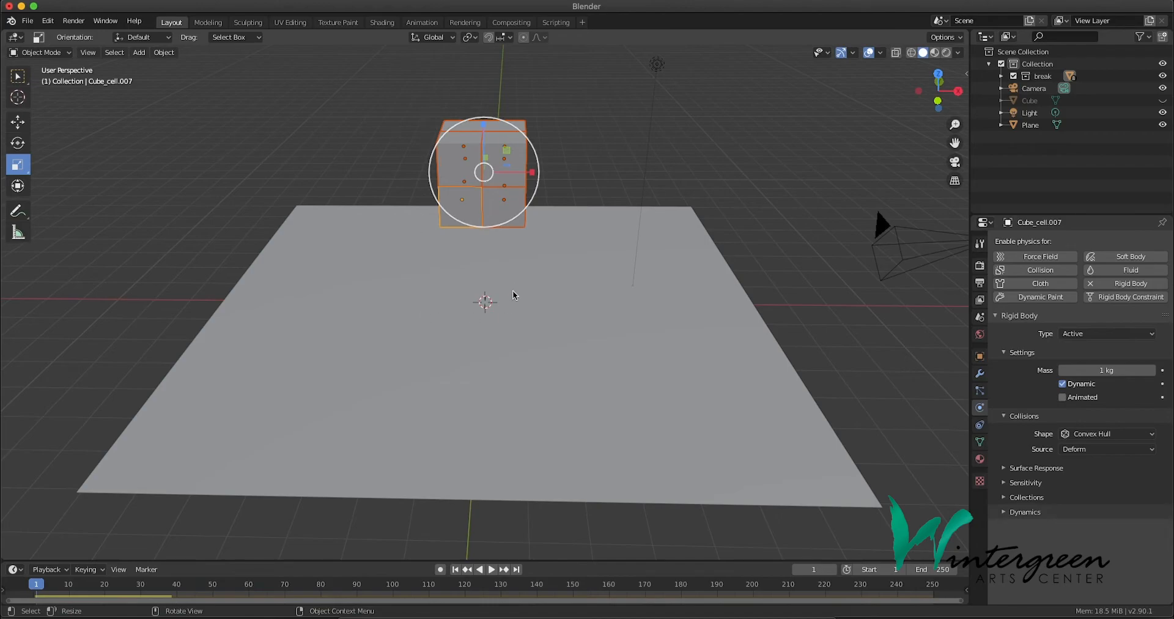
middle_drag(362, 317, 330, 301)
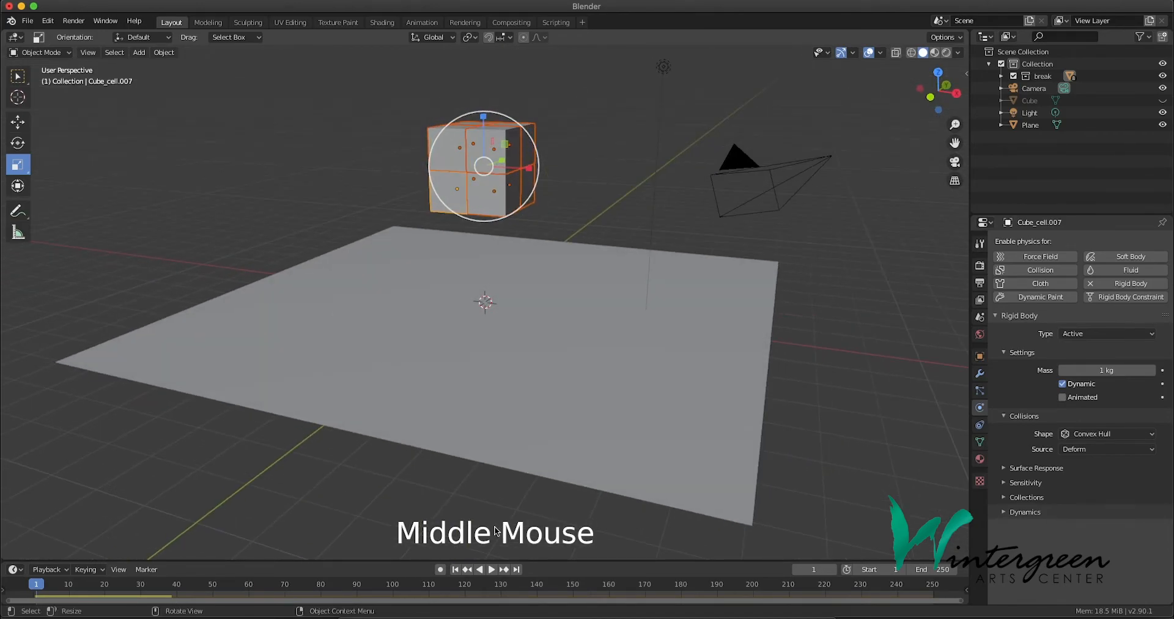
click(491, 569)
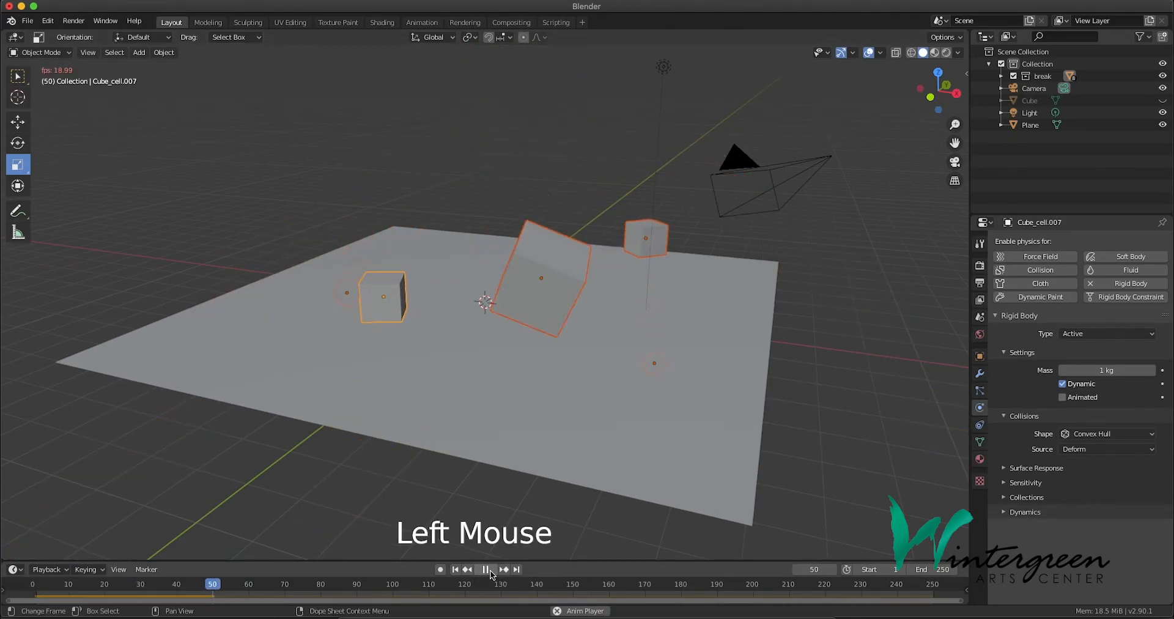
click(490, 569)
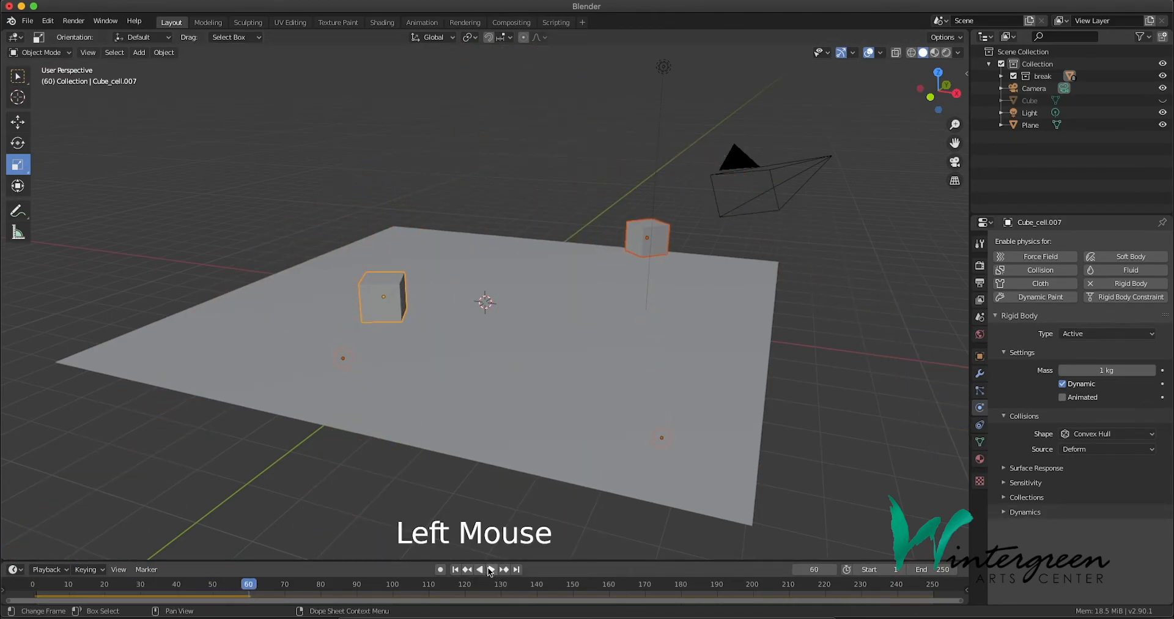
click(456, 571)
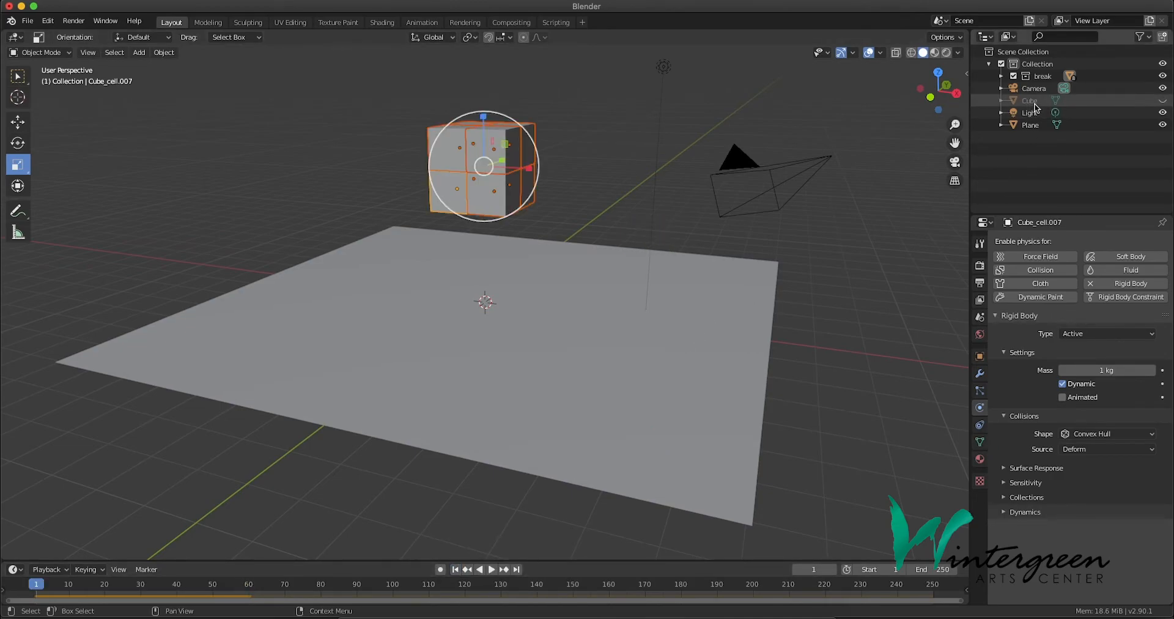
- Delete the hidden original Cube from the scene
click(1077, 105)
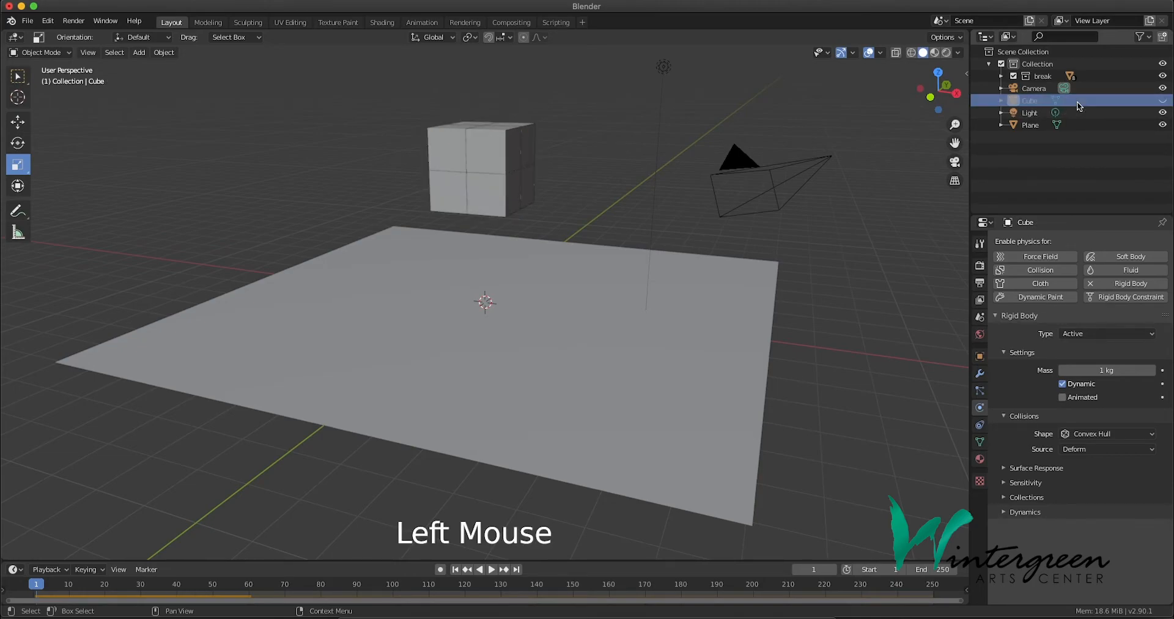
right_click(1077, 106)
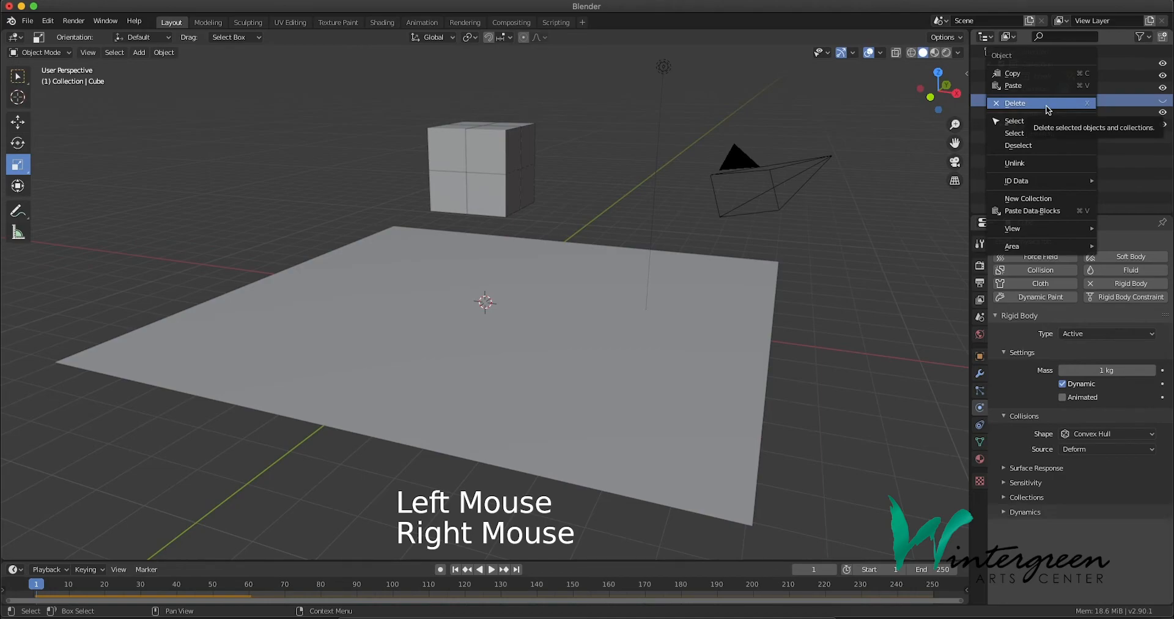
click(1046, 104)
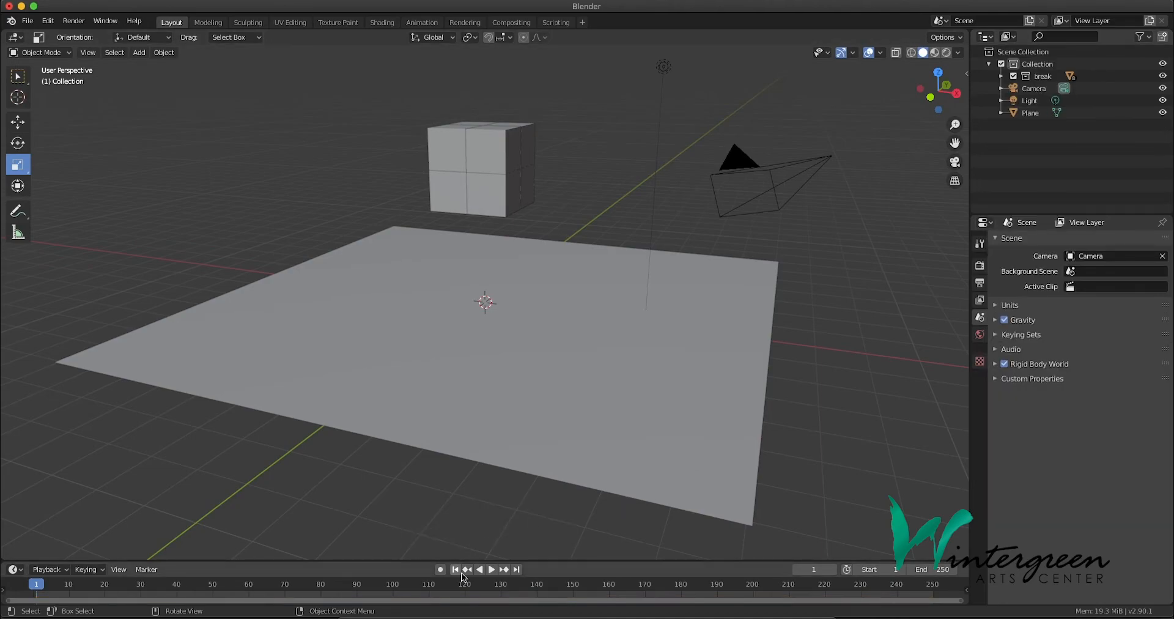
- Play the simulation without the original Cube, stop it, and return to frame 1
click(493, 569)
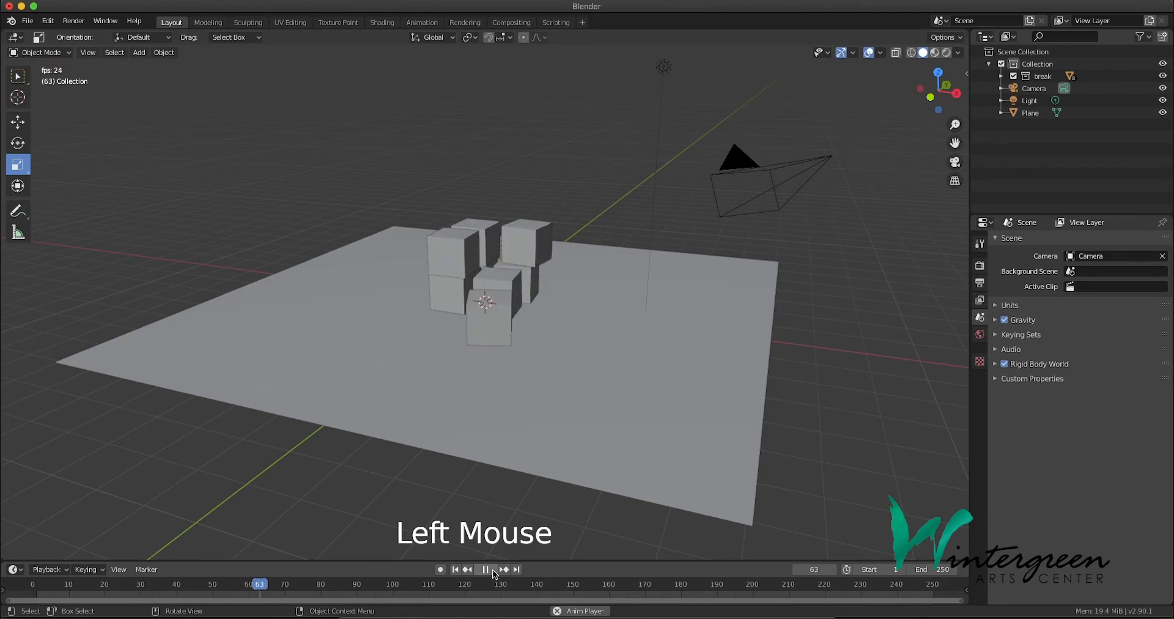
click(493, 570)
double_click(454, 568)
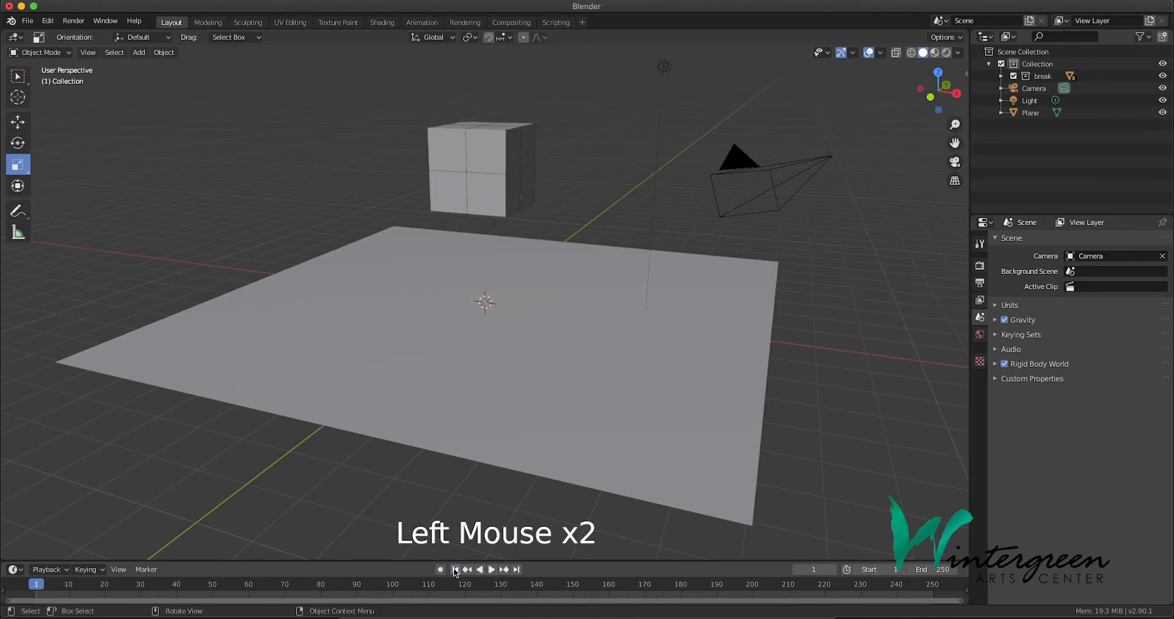
- Box-select all the fractured cube pieces and move them straight up along the Z axis, higher above the plane
click(17, 78)
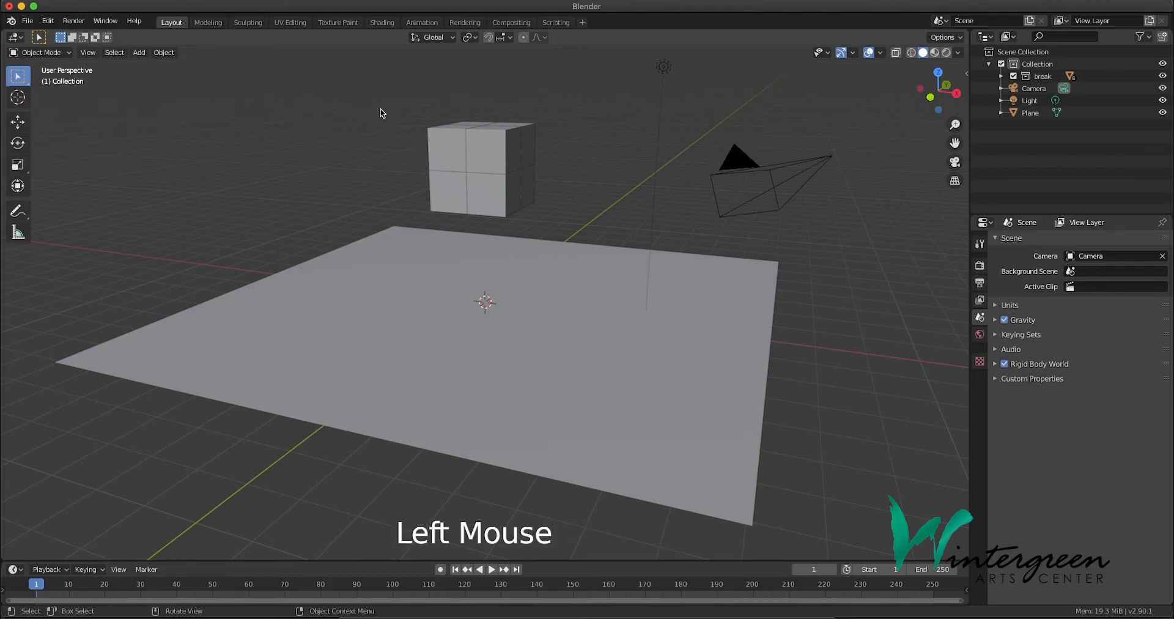
drag(410, 112, 560, 223)
middle_drag(464, 226, 431, 224)
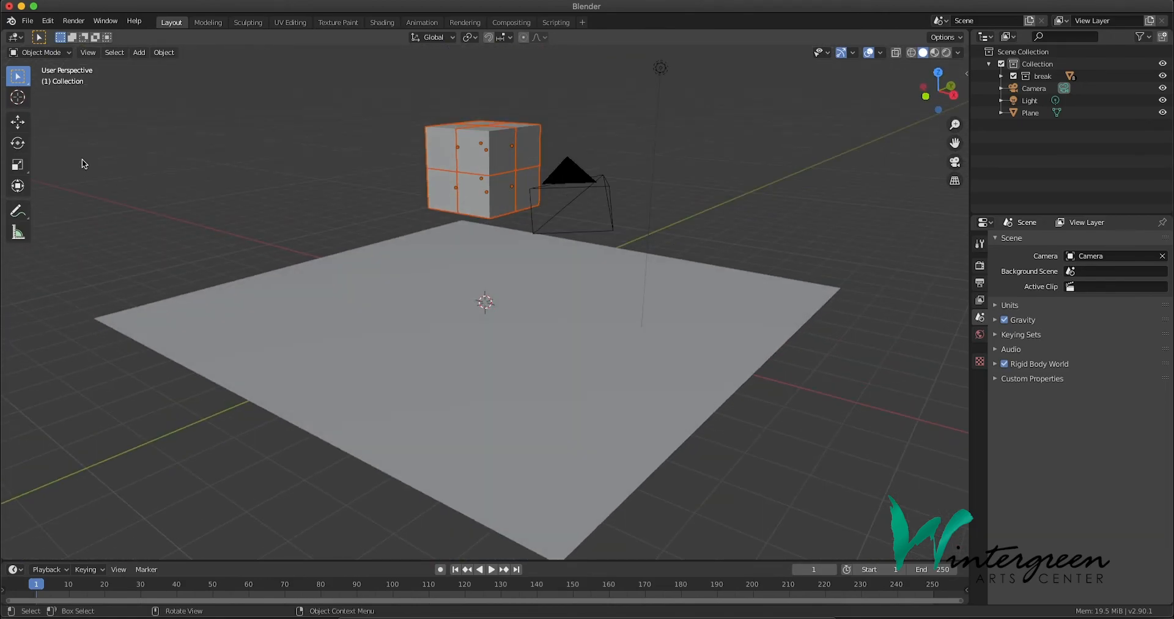
click(18, 122)
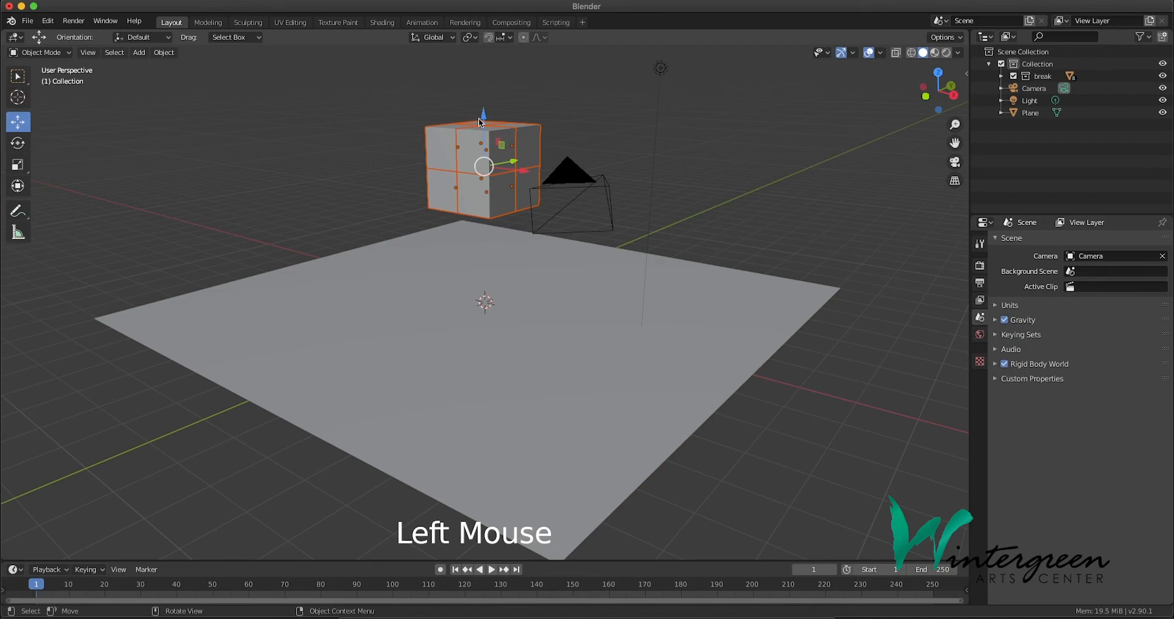
drag(482, 116, 491, 556)
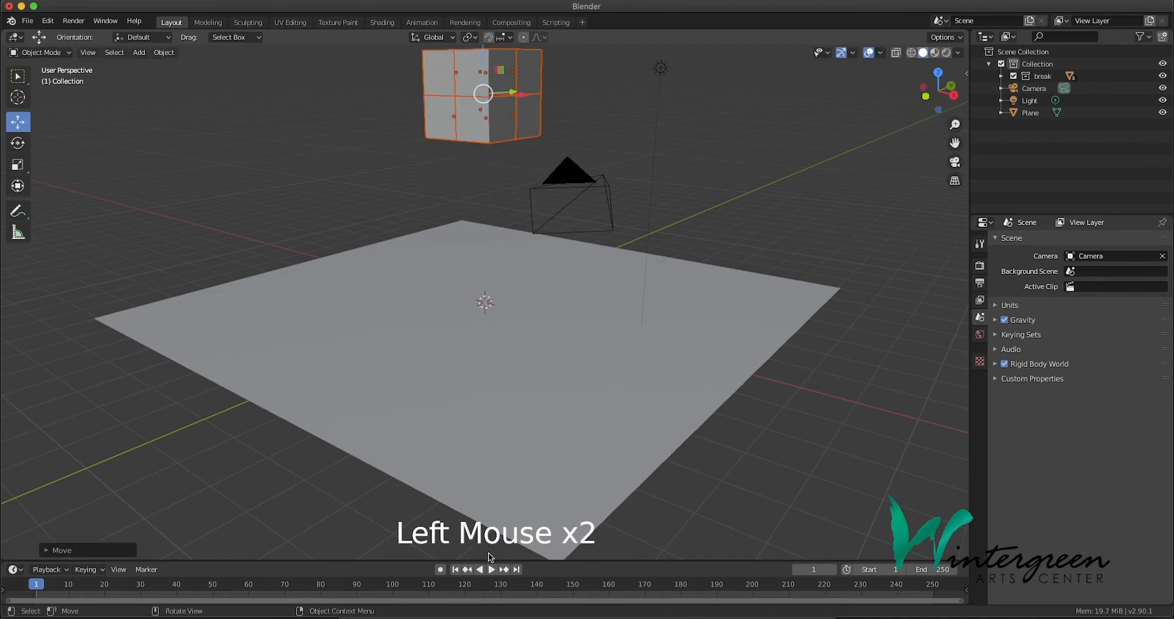
- Play the simulation of the raised cube pieces several times, starting over from frame 1 for each replay
click(491, 569)
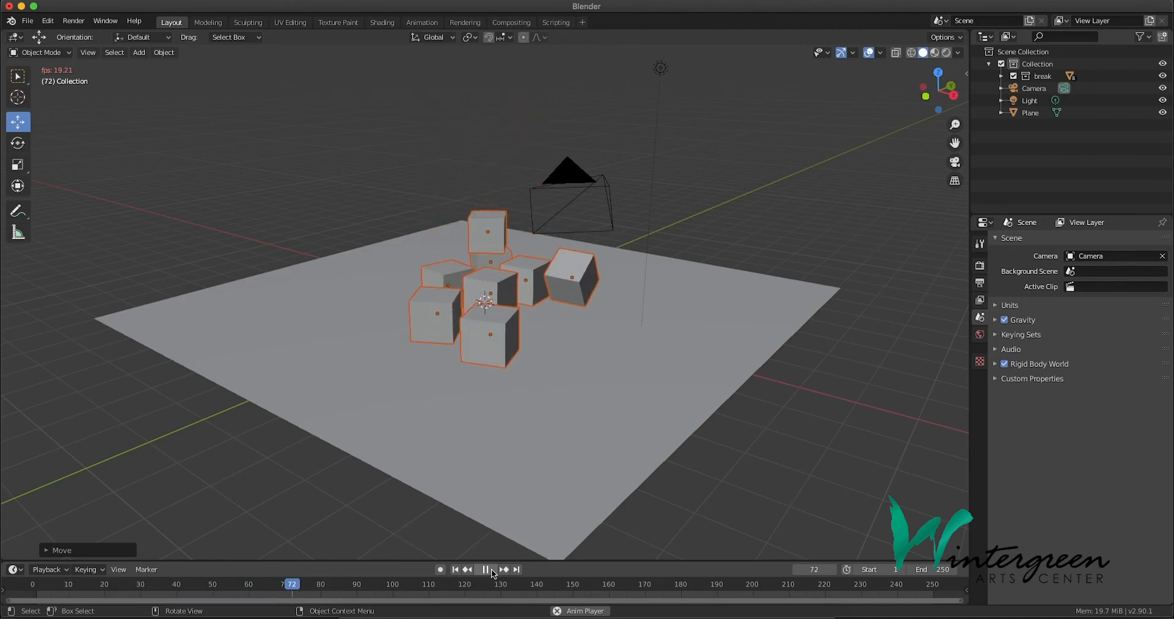
click(486, 569)
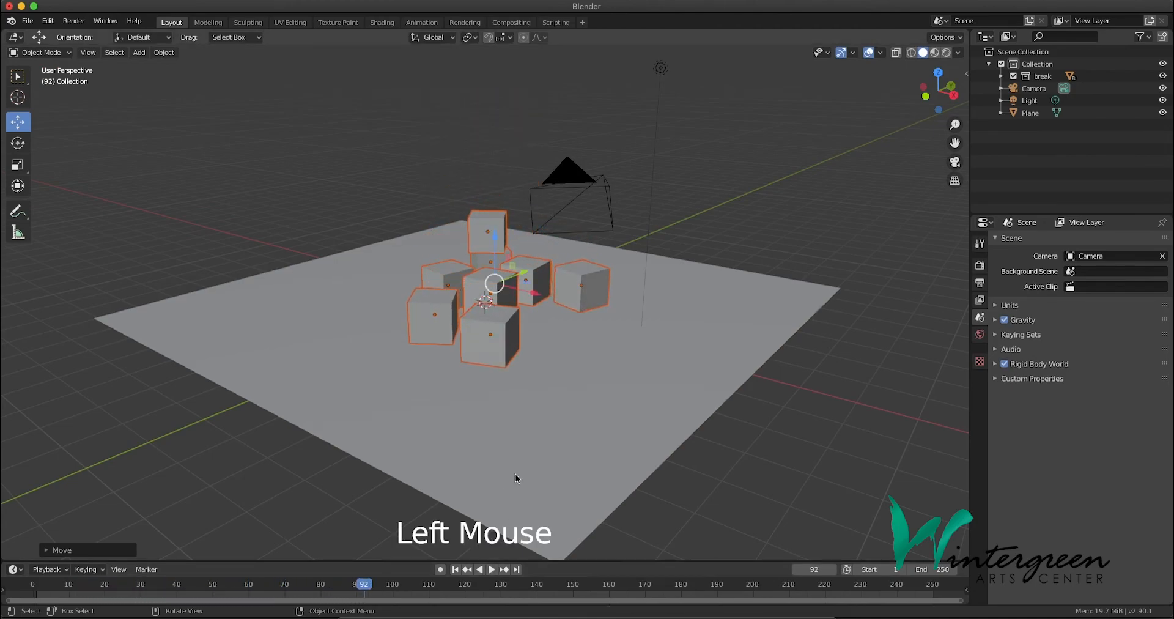
click(456, 569)
click(490, 569)
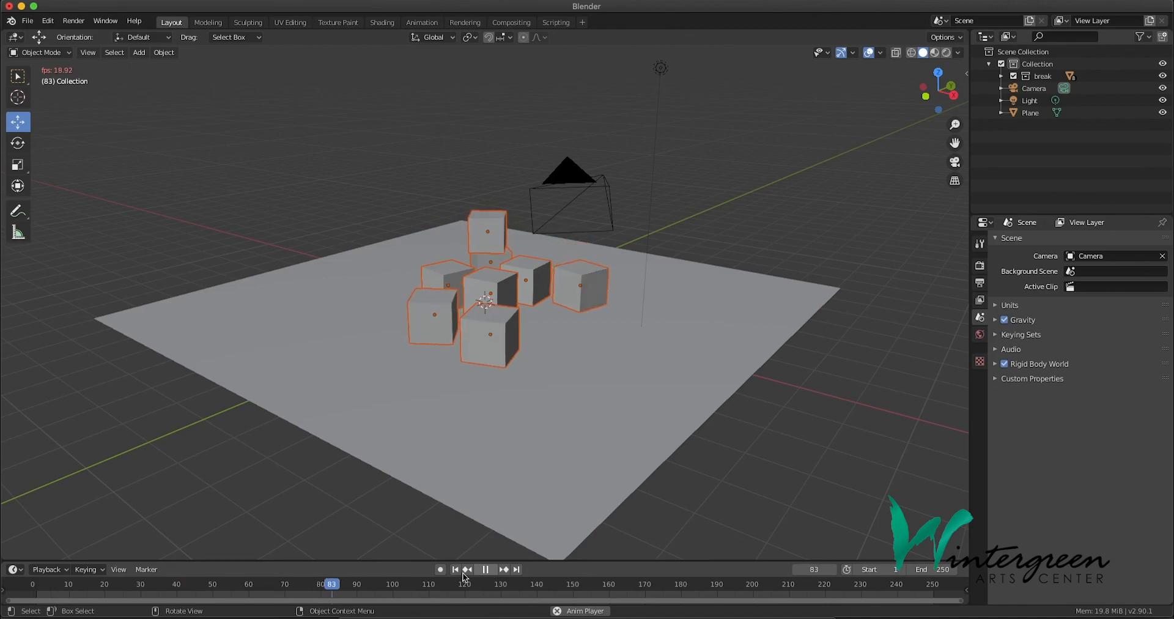
click(490, 568)
click(455, 569)
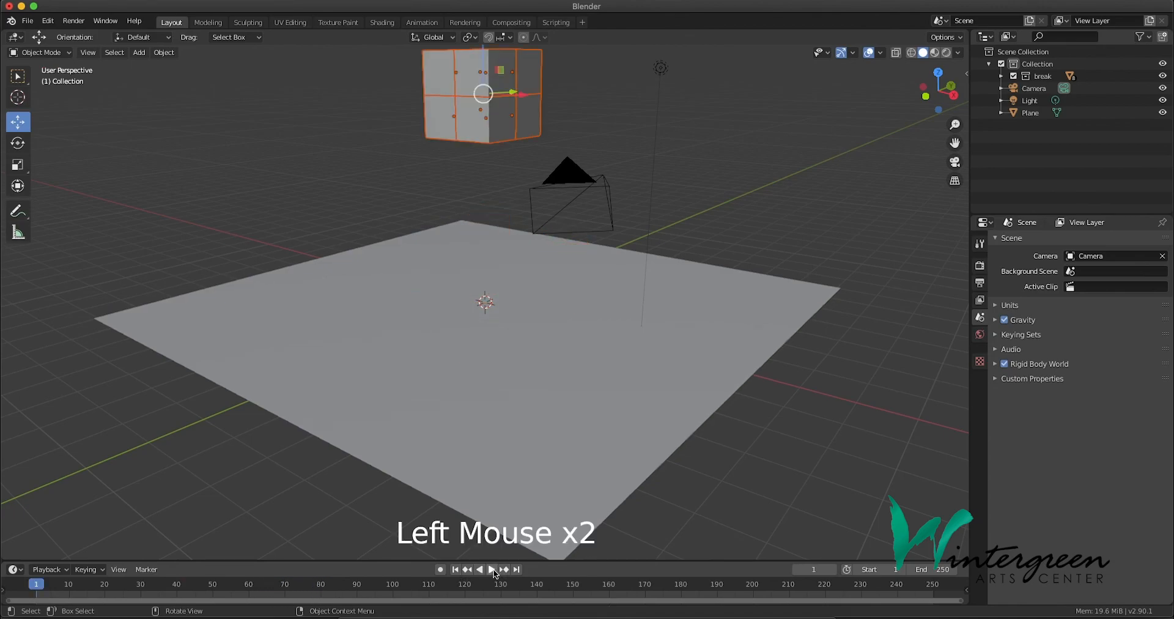
click(493, 568)
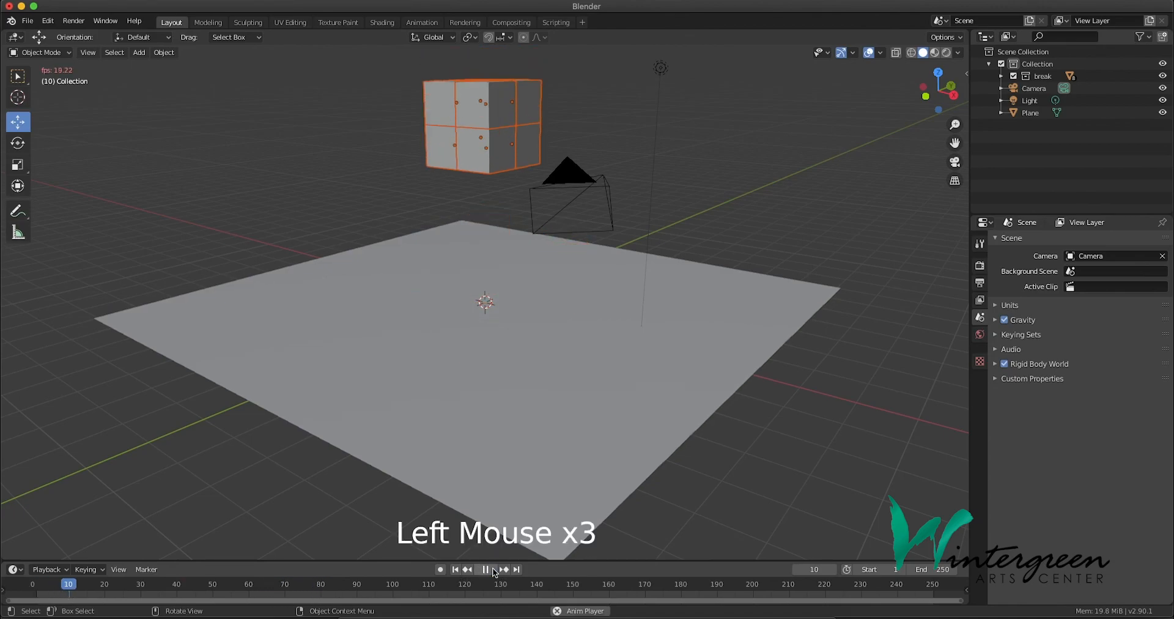